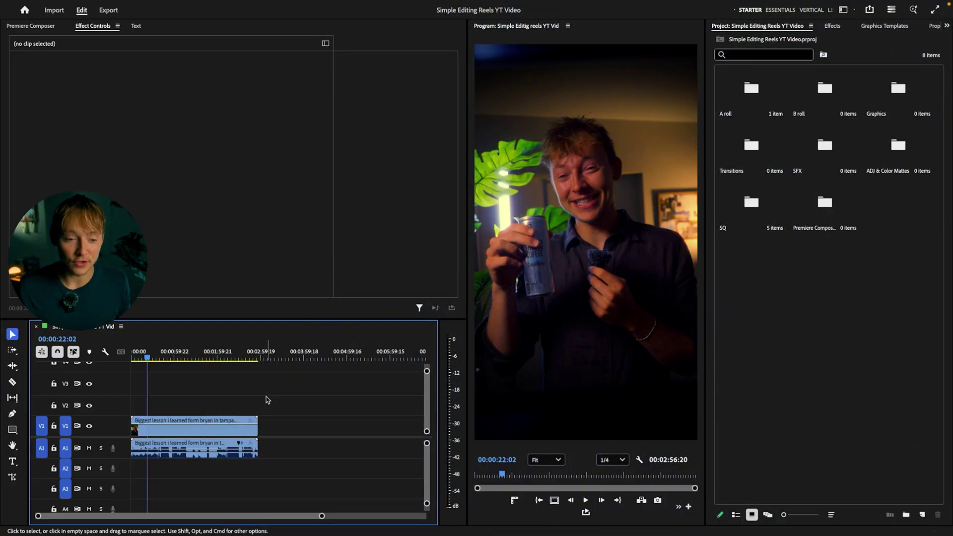
Step: Split the talking-head clip on V1 at about 9 seconds and about 15 seconds with the Razor tool
mouse_move(148, 357)
left_mouse_down()
mouse_move(160, 359)
mouse_move(147, 359)
left_mouse_up()
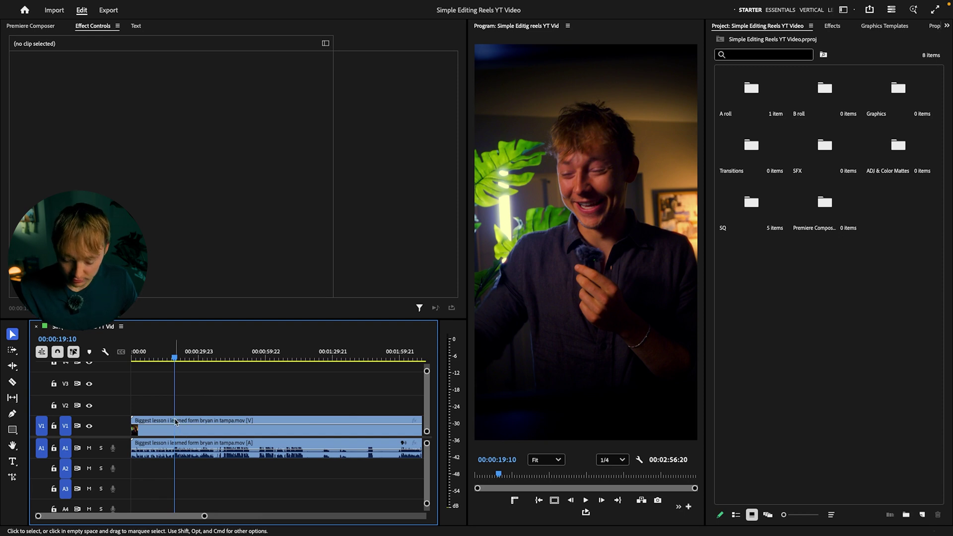
scroll(176, 423, "up", 2)
key("c")
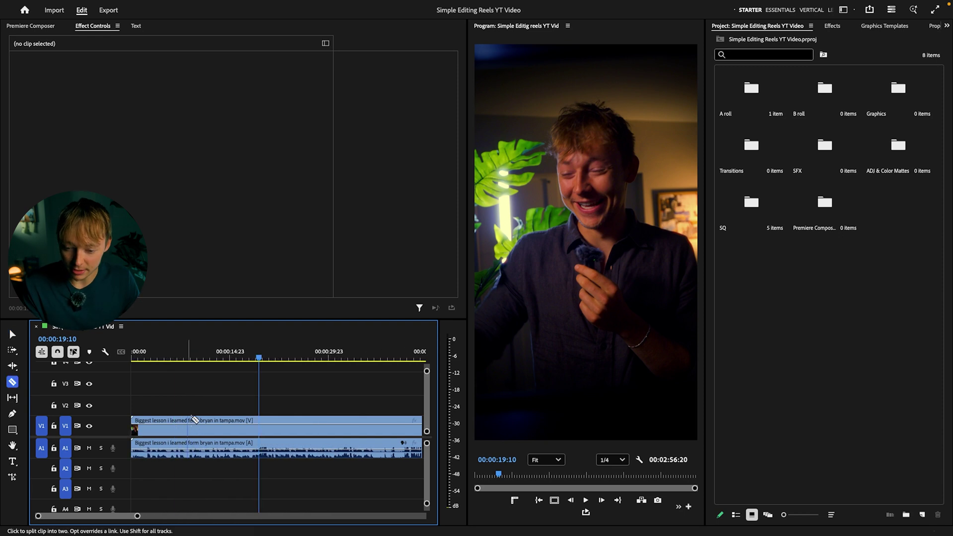
left_click(190, 431)
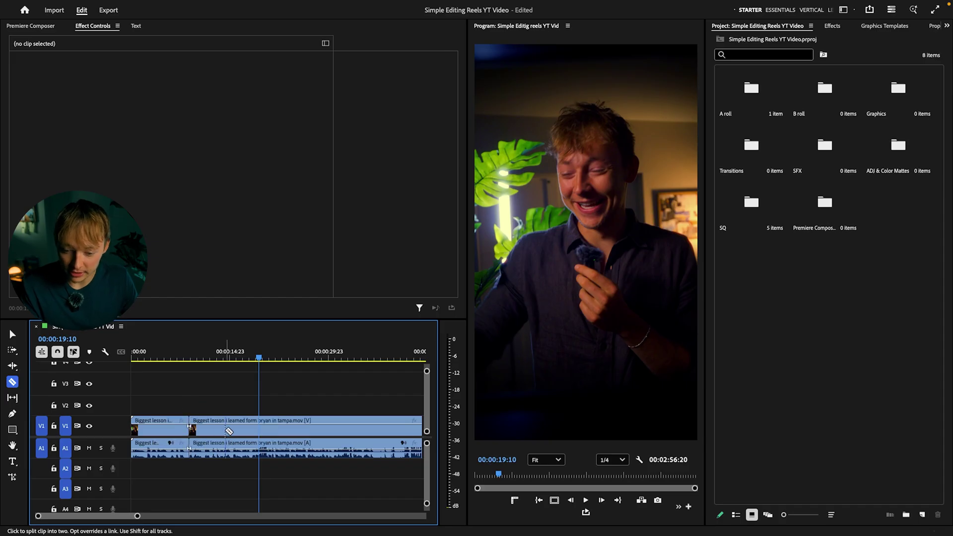
left_click(229, 431)
Step: Delete the middle segment between the two cuts and close the gap it leaves
key("v")
left_click(218, 428)
left_click_drag(247, 356, 211, 357)
scroll(218, 418, "up", 2)
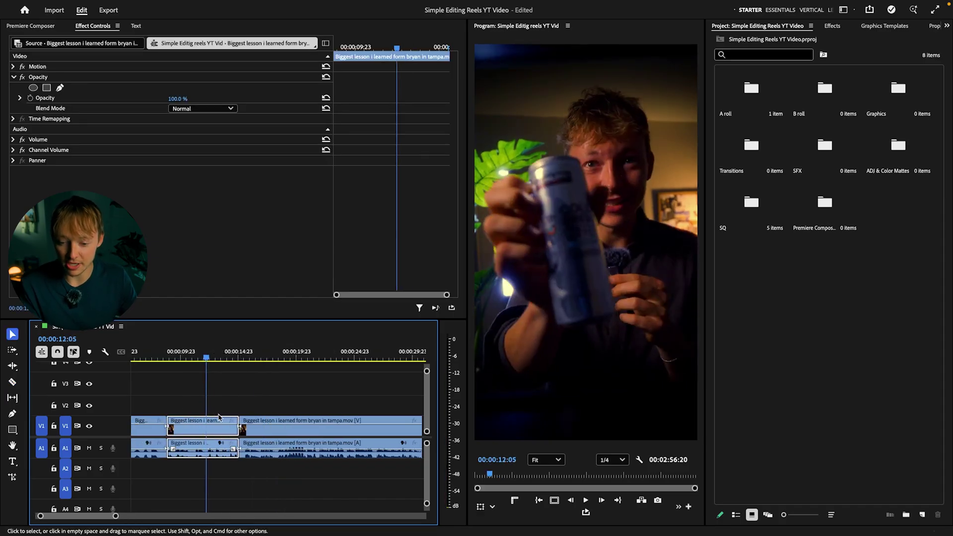
key("Delete")
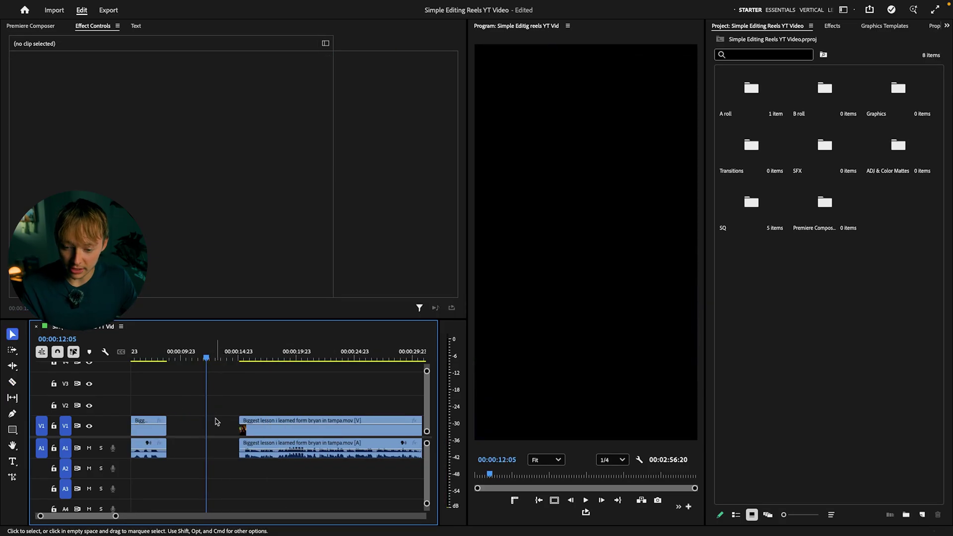
left_click(221, 435)
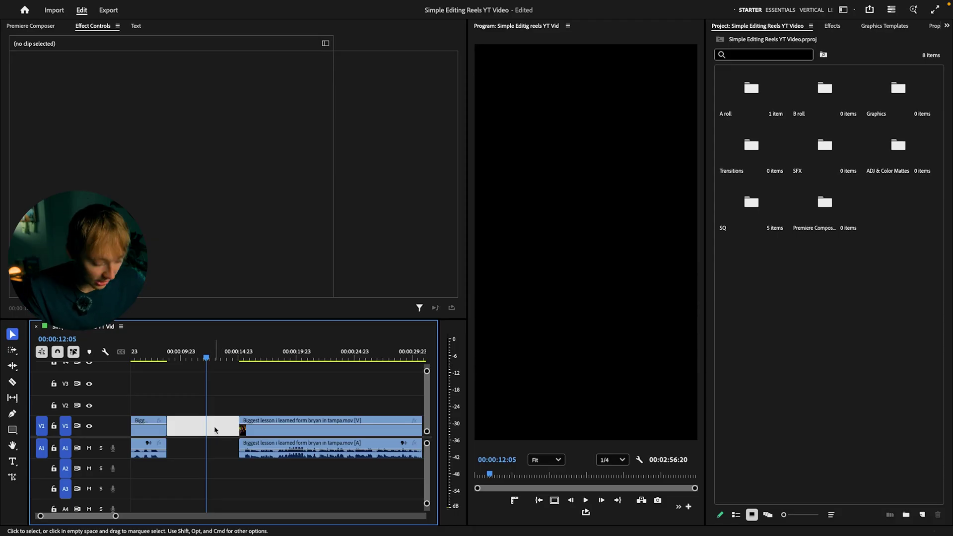
key("Delete")
left_click(169, 359)
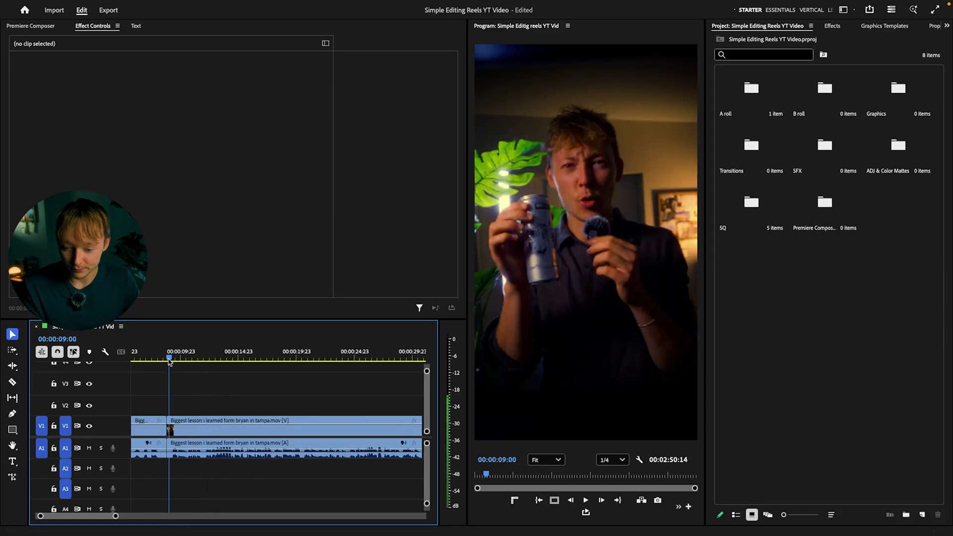
Step: Undo the segment and gap deletions, and remove the middle segment and its gap again
key("super+z")
key("super+z")
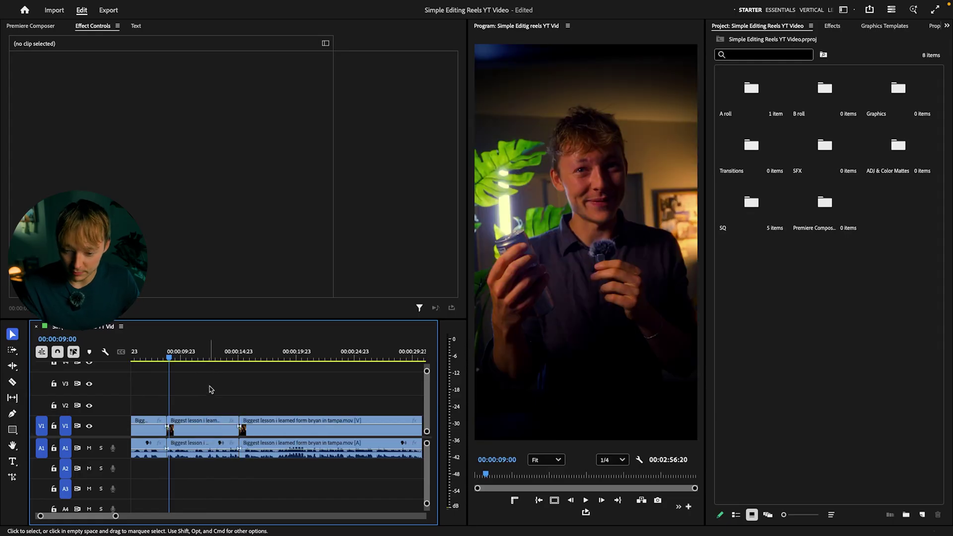
left_click(211, 435)
key("Delete")
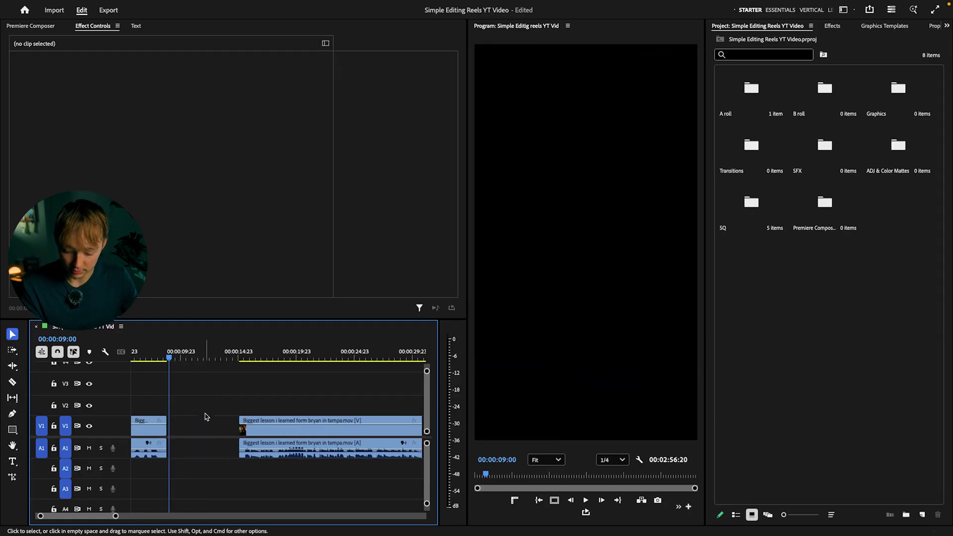
left_click(206, 417)
key("Delete")
Step: Play back the join between the remaining segments and undo the deletions and both razor cuts
left_click_drag(174, 362, 146, 360)
scroll(204, 390, "left", 3)
key("space")
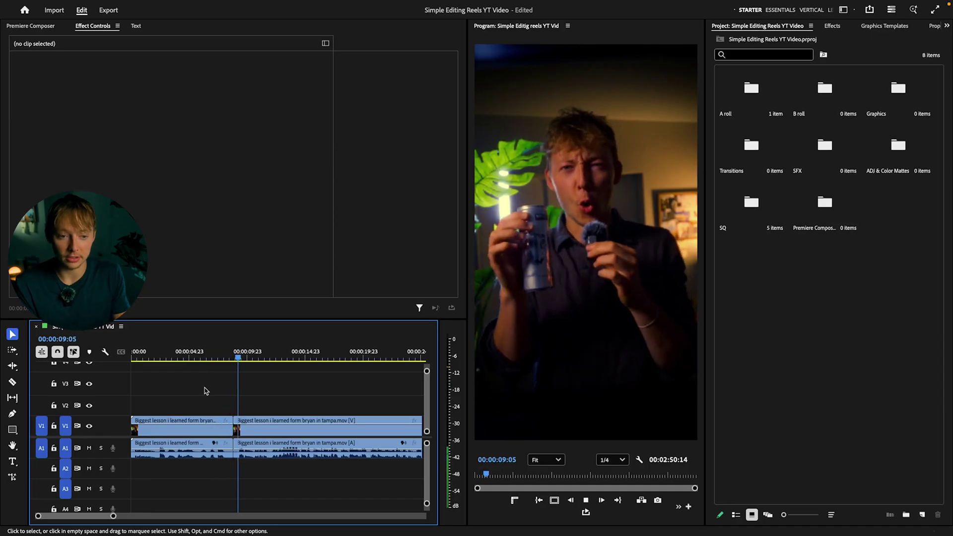
key("space")
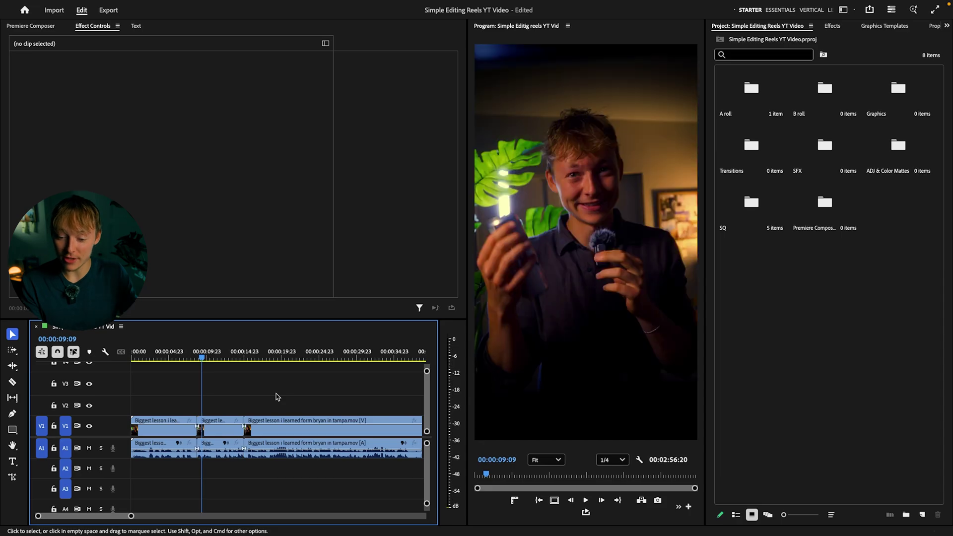
key("super+z")
key("super+z")
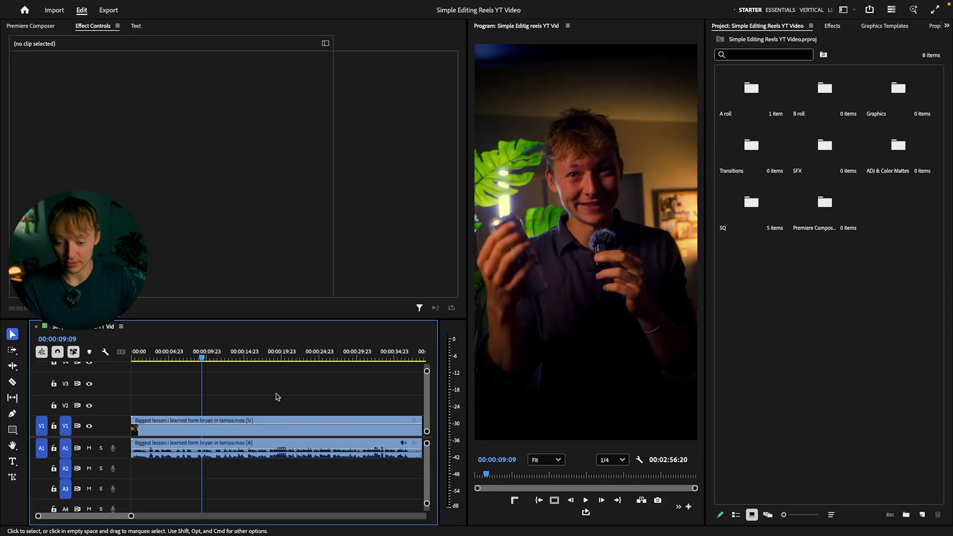
Step: Open the transcript of the sequence
left_click(138, 26)
mouse_move(438, 4)
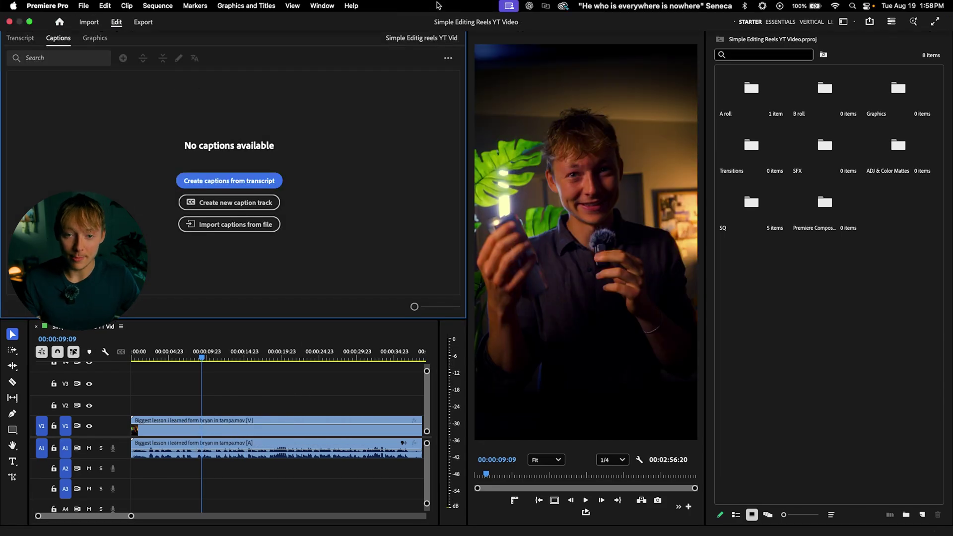
left_click(333, 6)
left_click(144, 217)
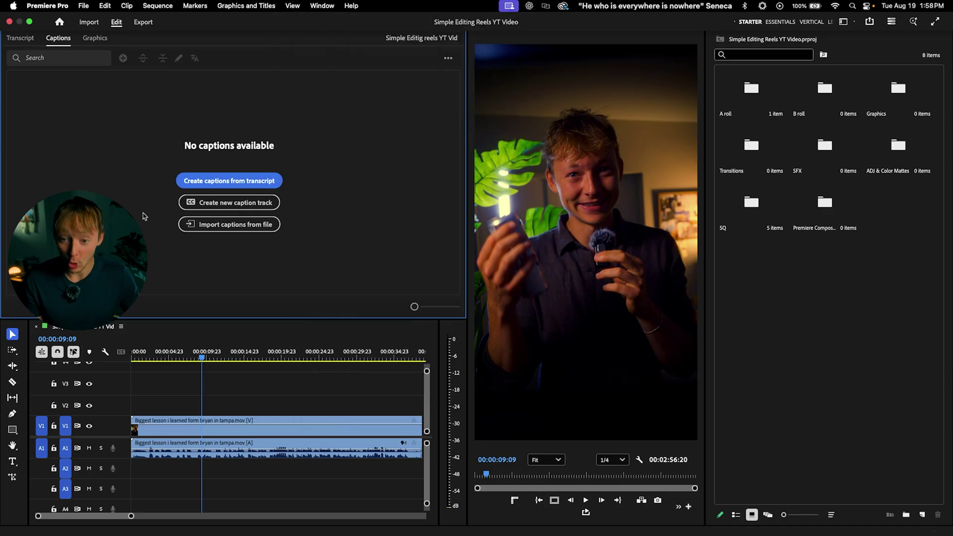
left_click(29, 41)
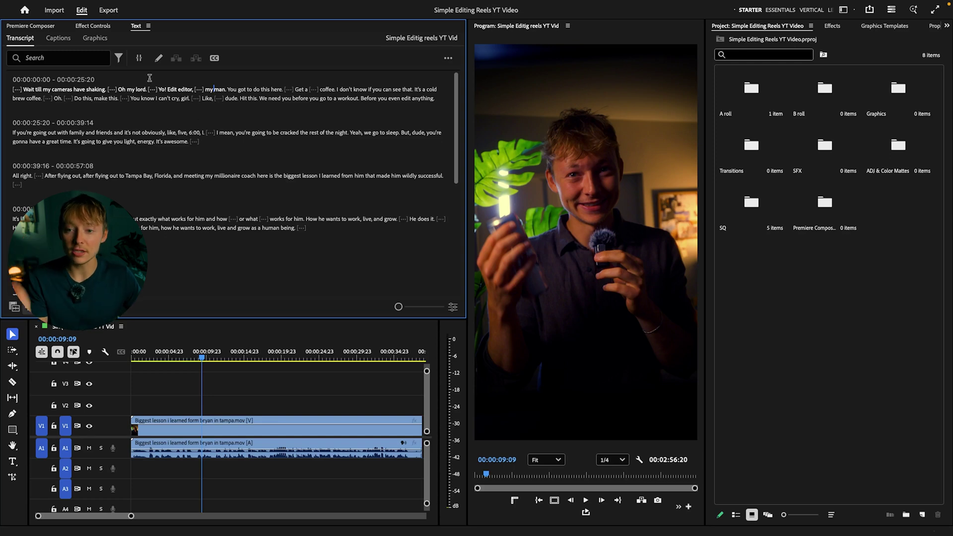
Step: Filter the transcript by pauses and bring up the delete options for them
left_click(118, 58)
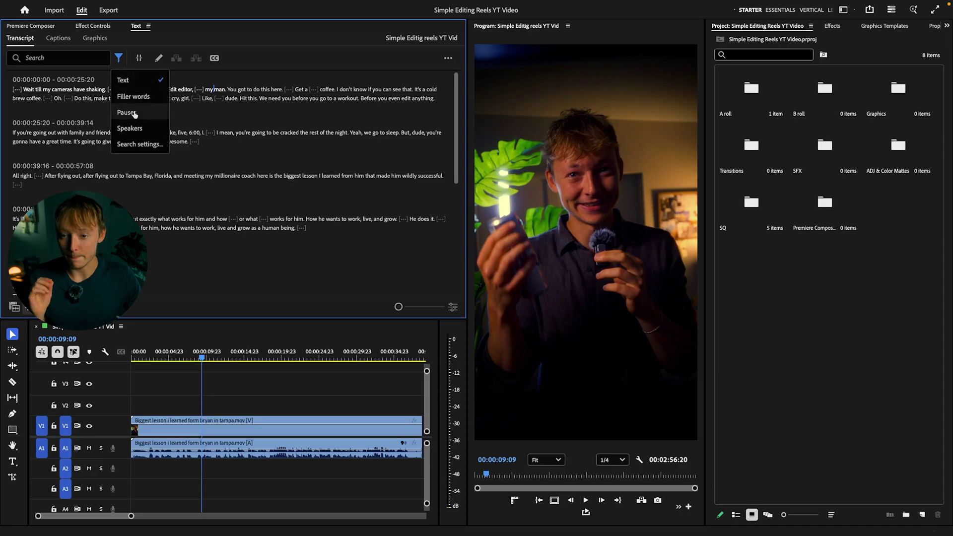
left_click(131, 112)
left_click(78, 78)
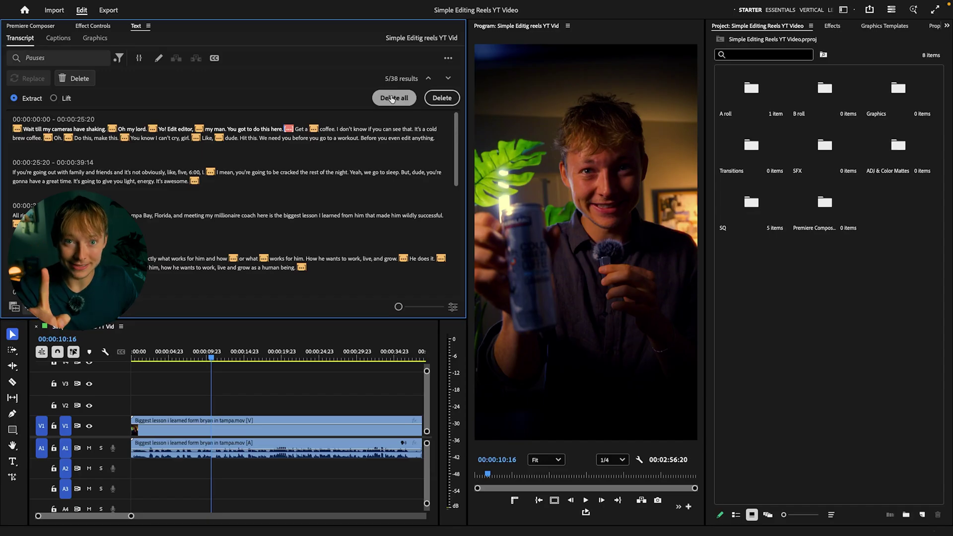
Step: Set the minimum pause length to 0.15 seconds and extract all pauses from the sequence
left_click(453, 308)
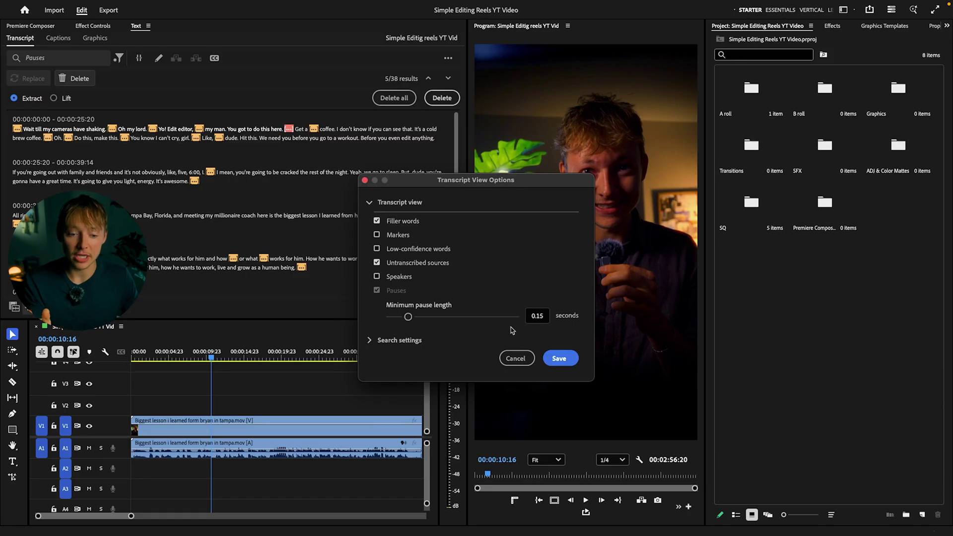
left_click_drag(418, 319, 345, 316)
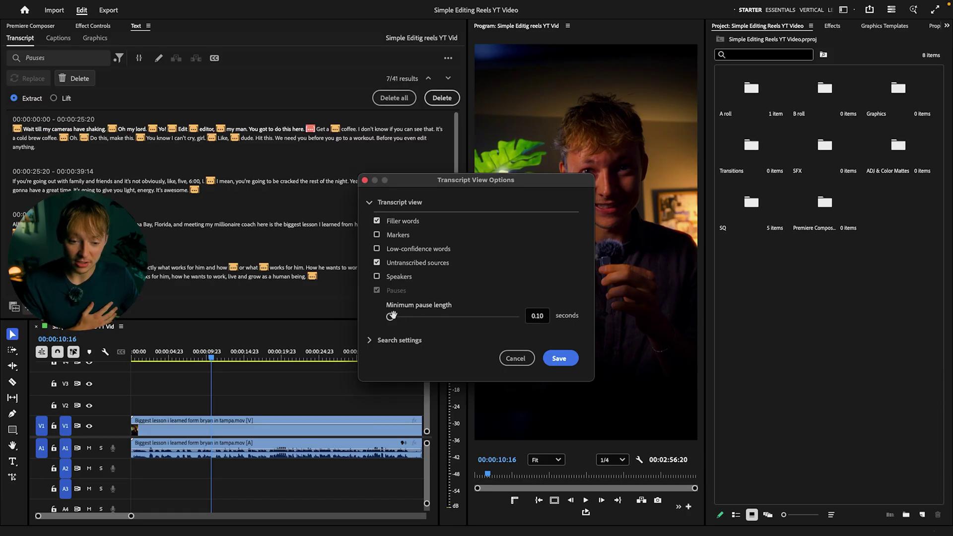
left_click_drag(393, 316, 409, 317)
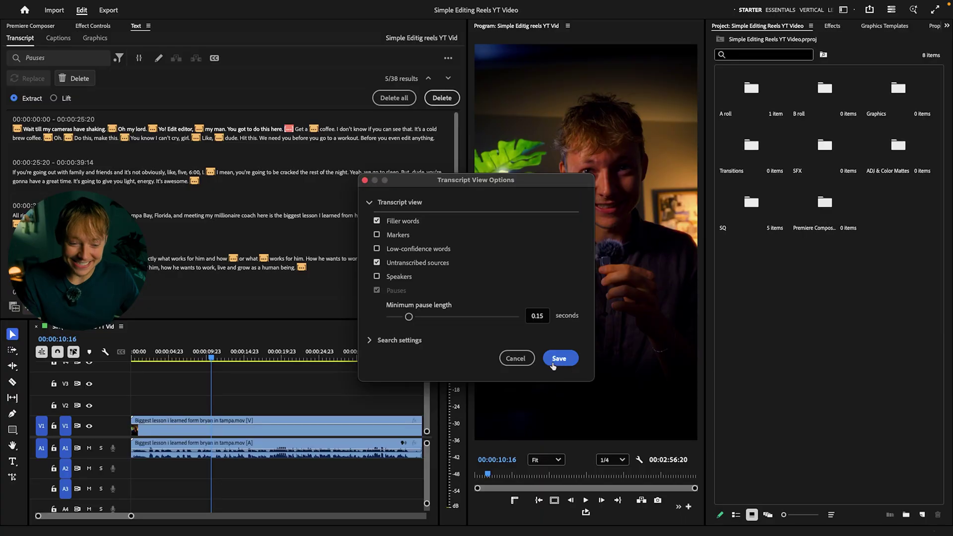
left_click(556, 359)
left_click(401, 99)
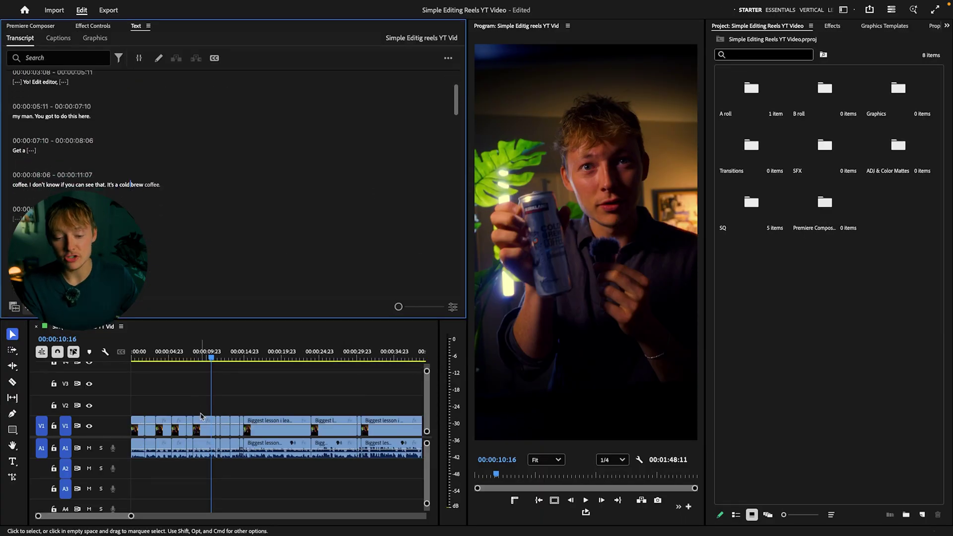
Step: Review the start of the sequence and ripple-delete the opening segments before "coffee. I don't know if you can see that"
key("minus")
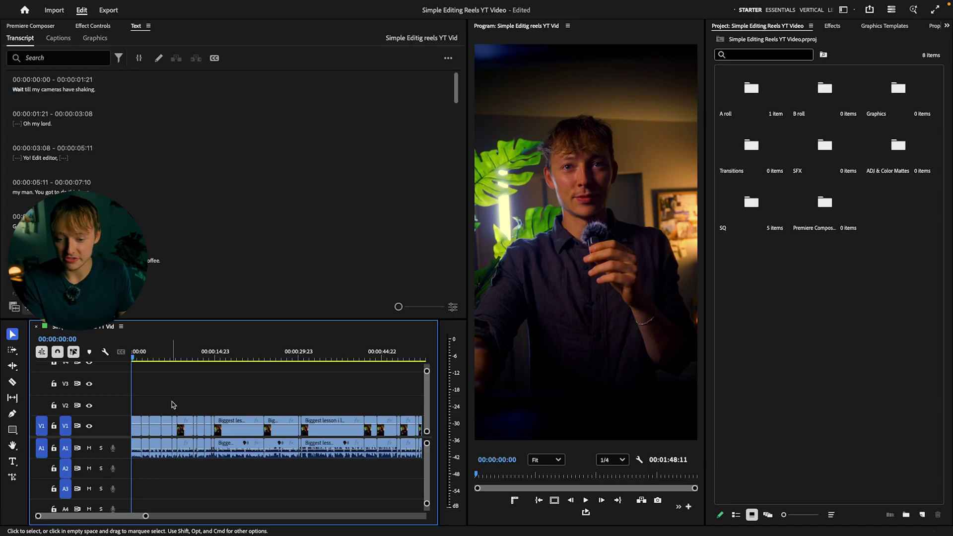
key("space")
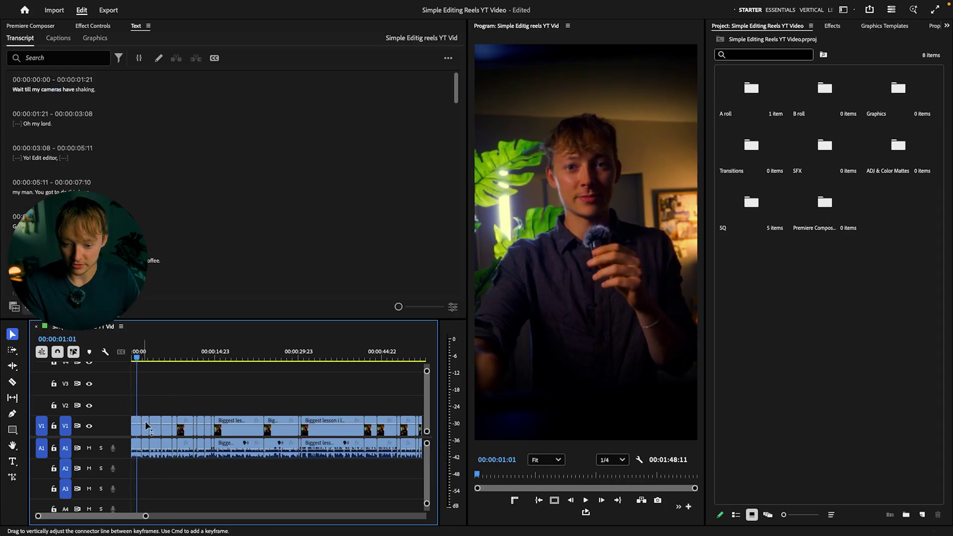
scroll(175, 426, "up", 2)
left_click_drag(183, 407, 140, 428)
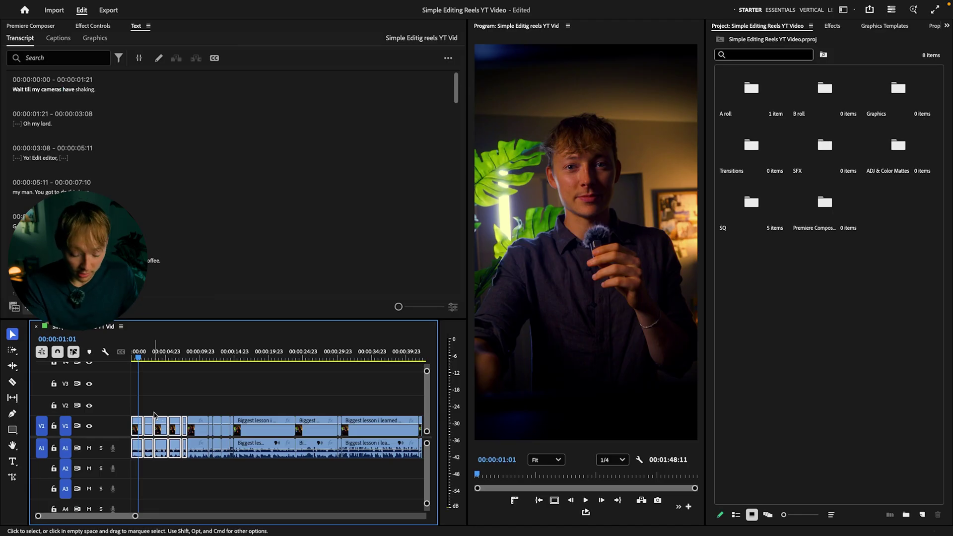
key("alt+BackSpace")
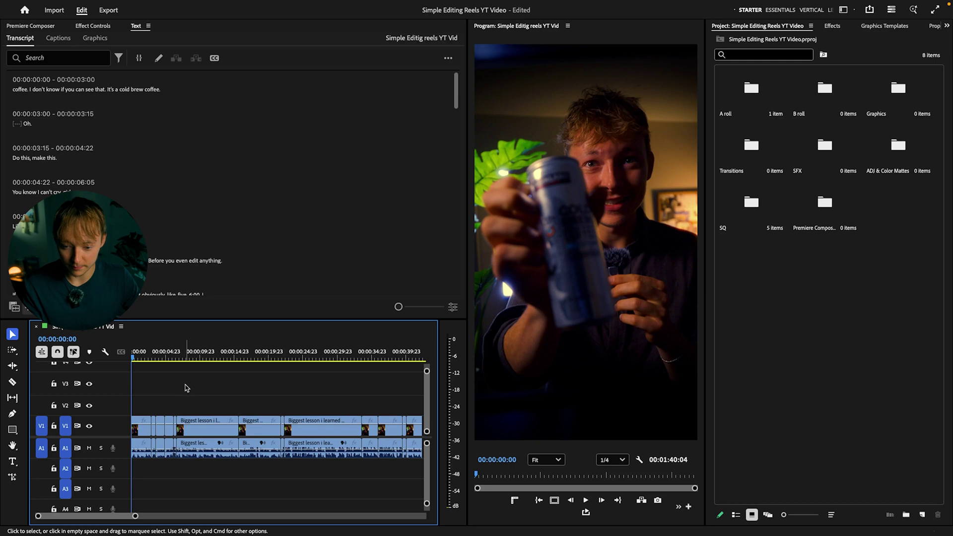
Step: Play through the coffee segments and ripple-delete everything before "I mean, you're going to be cracked the rest of the night"
key("space")
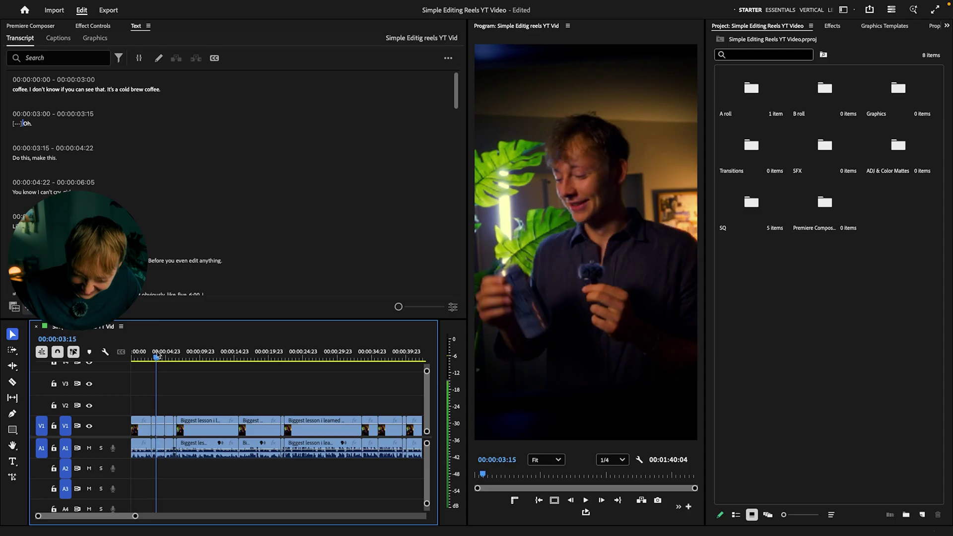
key("space")
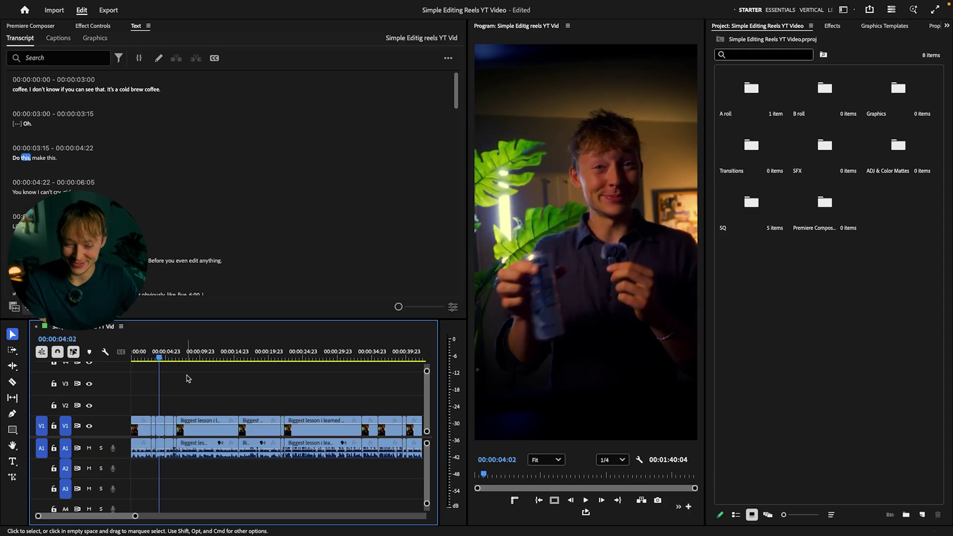
key("space")
key("equal")
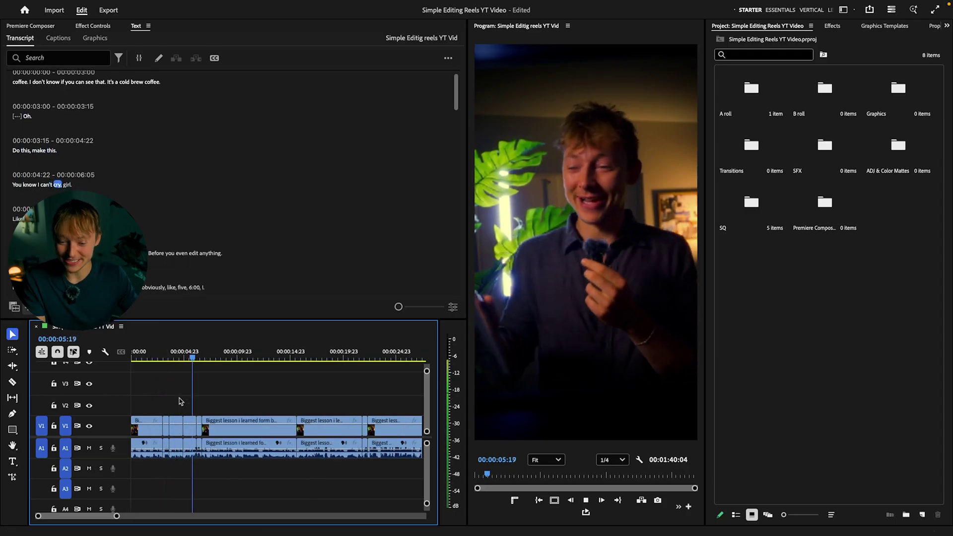
key("equal")
key("minus")
key("minus")
left_click_drag(151, 395, 224, 431)
key("space")
key("shift+Delete")
Step: Review the new opening and ripple-delete the segments before "After flying out"
left_click(132, 356)
key("space")
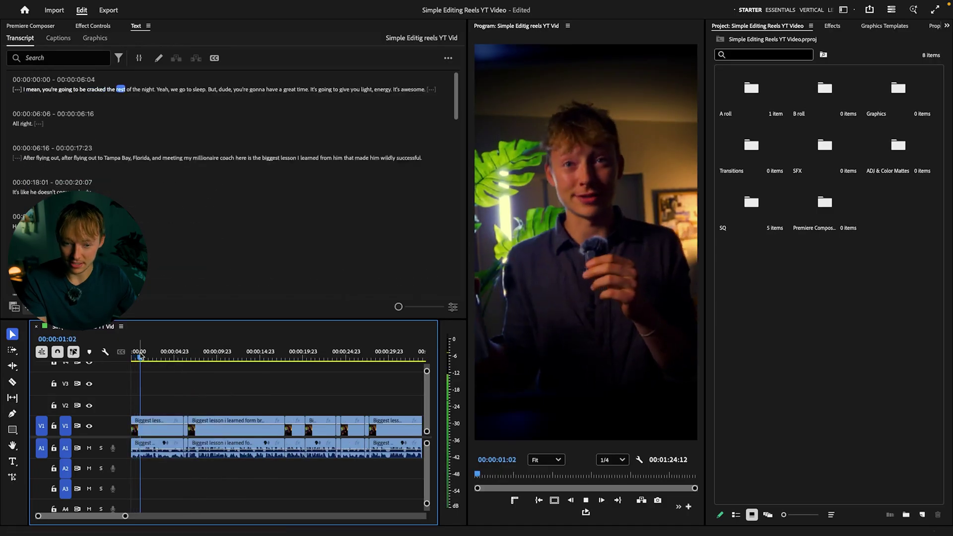
left_click_drag(140, 355, 186, 356)
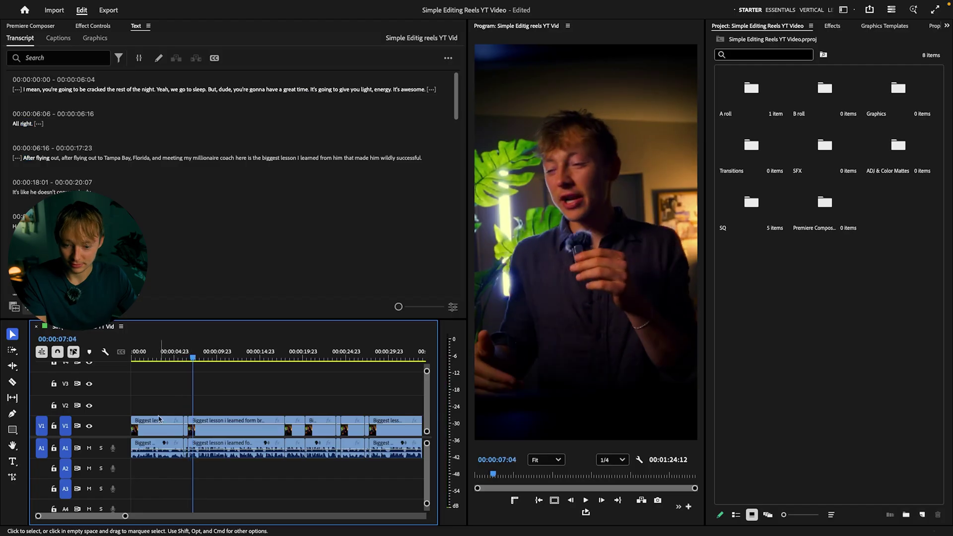
left_click_drag(152, 398, 187, 426)
key("shift+Delete")
Step: Play on from "After flying out" and delete the segments between that clip and "He doesn't copy anybody. He figured out what works for him"
key("space")
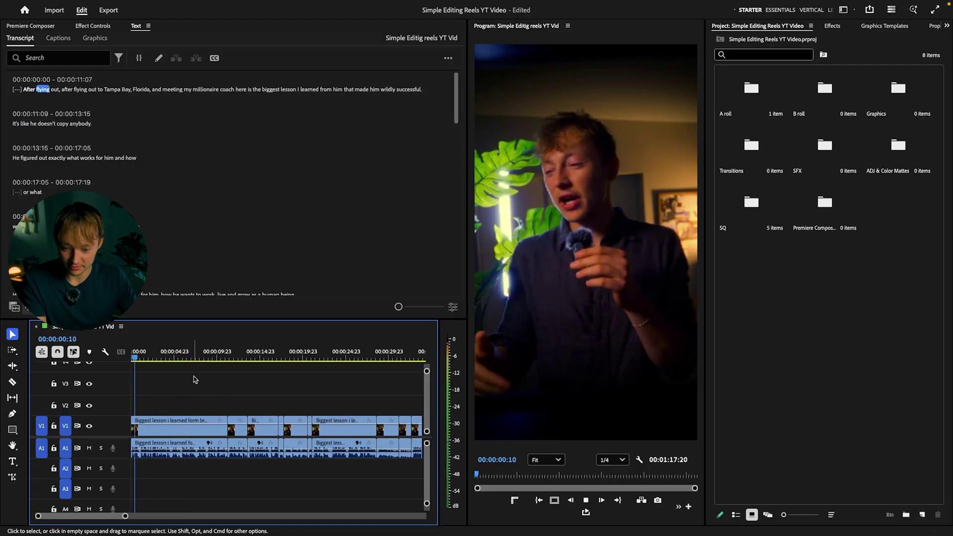
key("space")
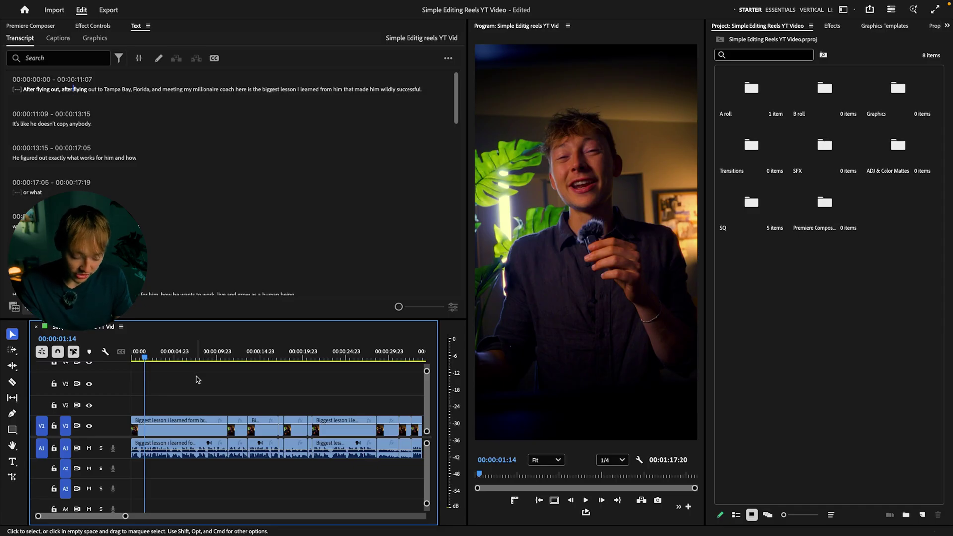
key("space")
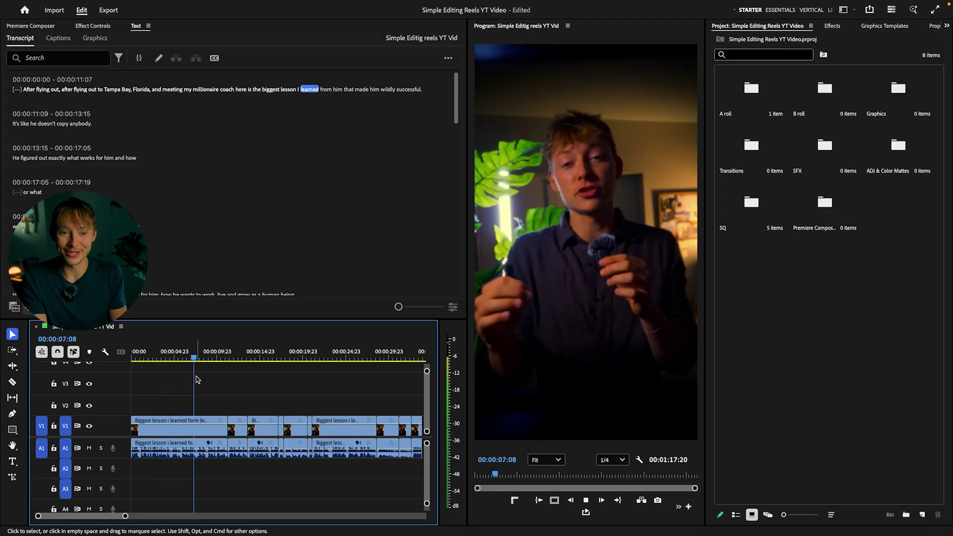
key("space")
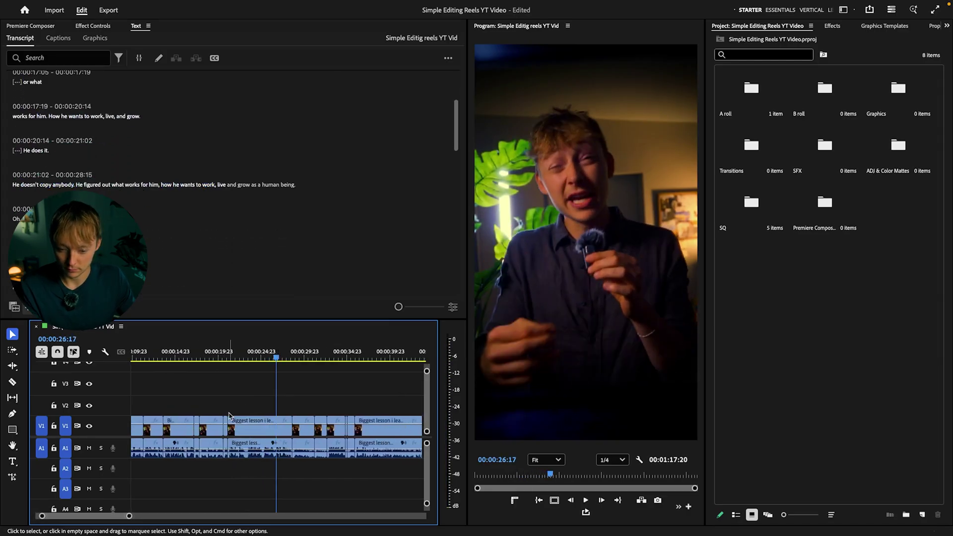
key("Delete")
key("space")
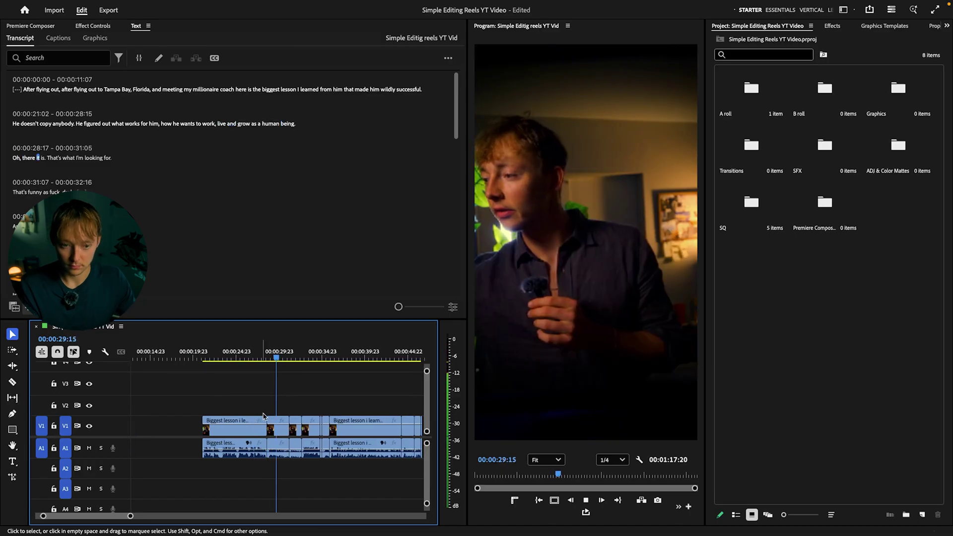
Step: Review the middle segments and delete the clips between "He doesn't copy anybody" and "And anybody and any time anyone says"
key("minus")
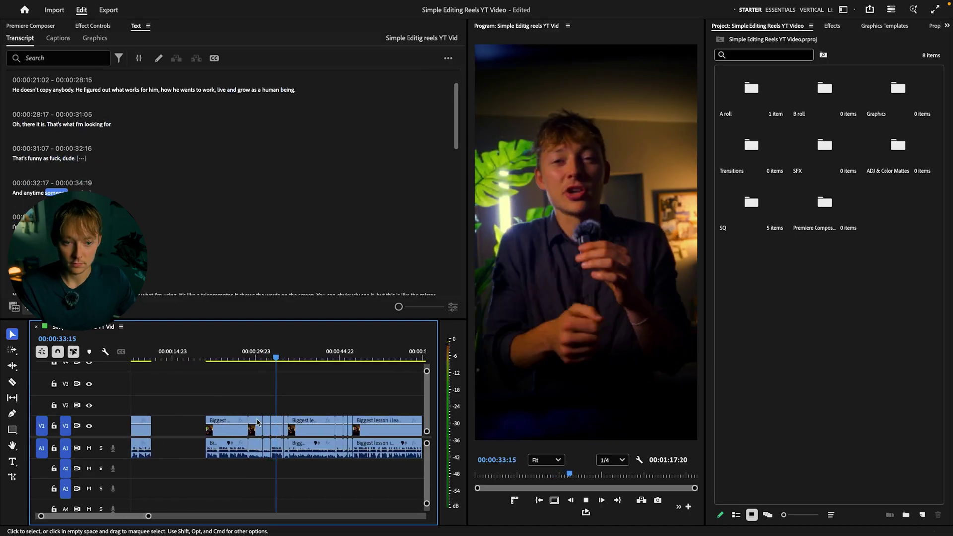
left_click_drag(242, 409, 262, 435)
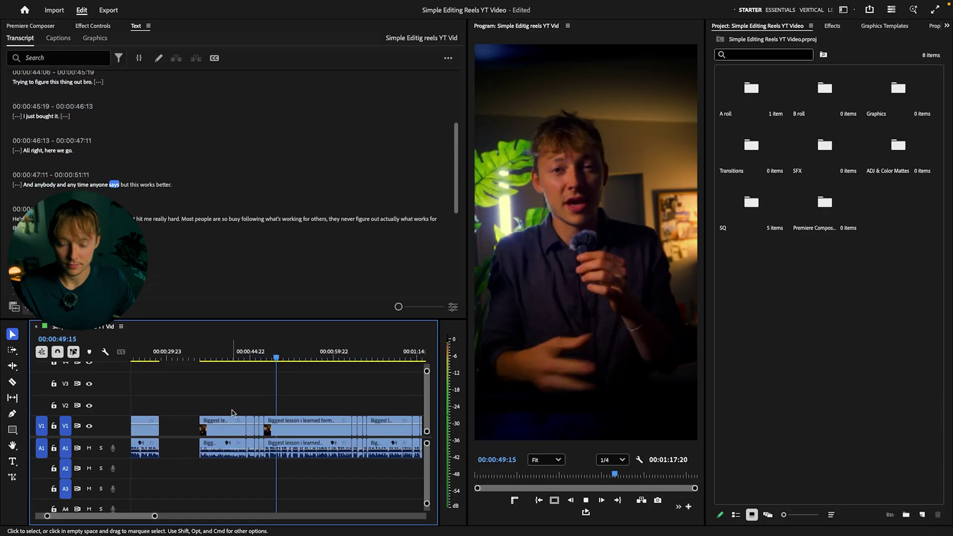
left_click_drag(227, 412, 239, 450)
key("Delete")
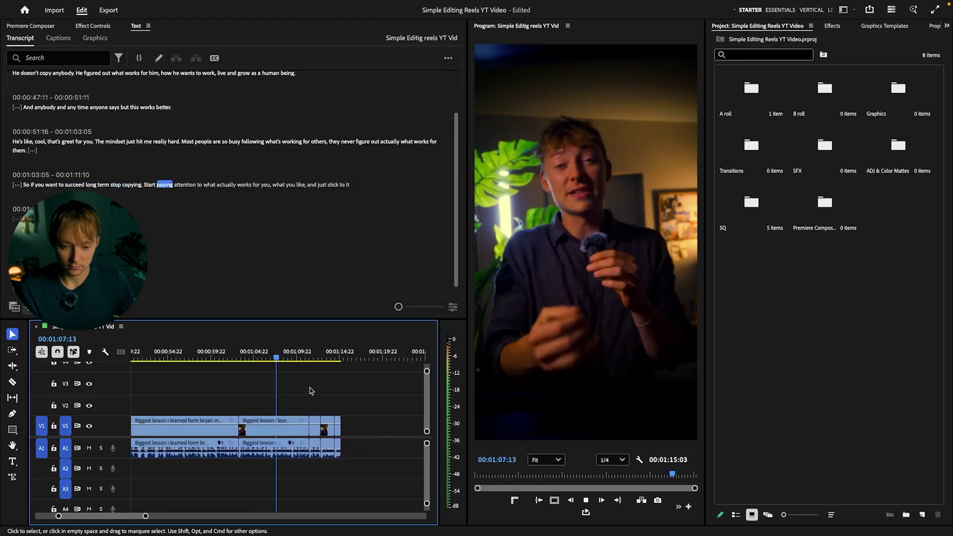
Step: Play through the closing segments and ripple-delete the gaps between the remaining clips so the sequence is continuous
key("=")
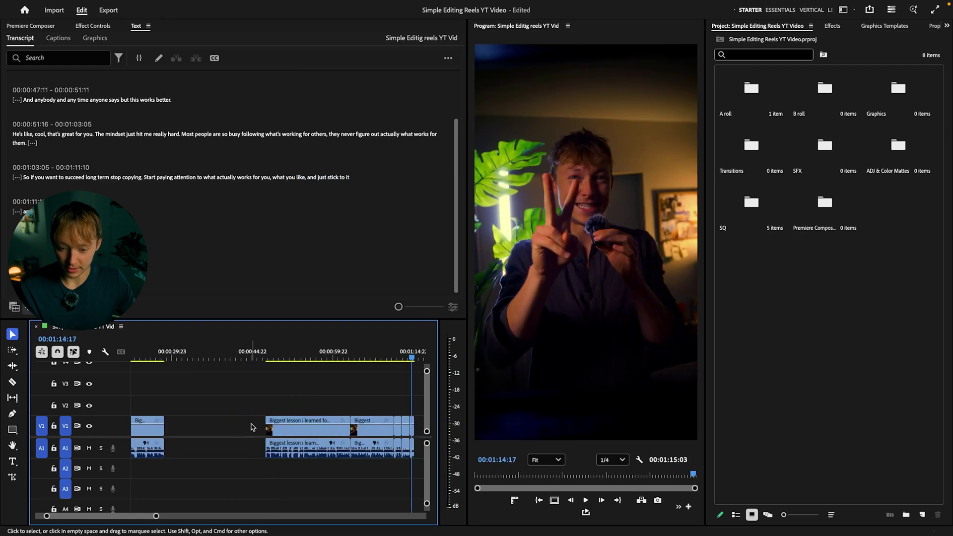
key("shift+Delete")
scroll(207, 422, "left", 3)
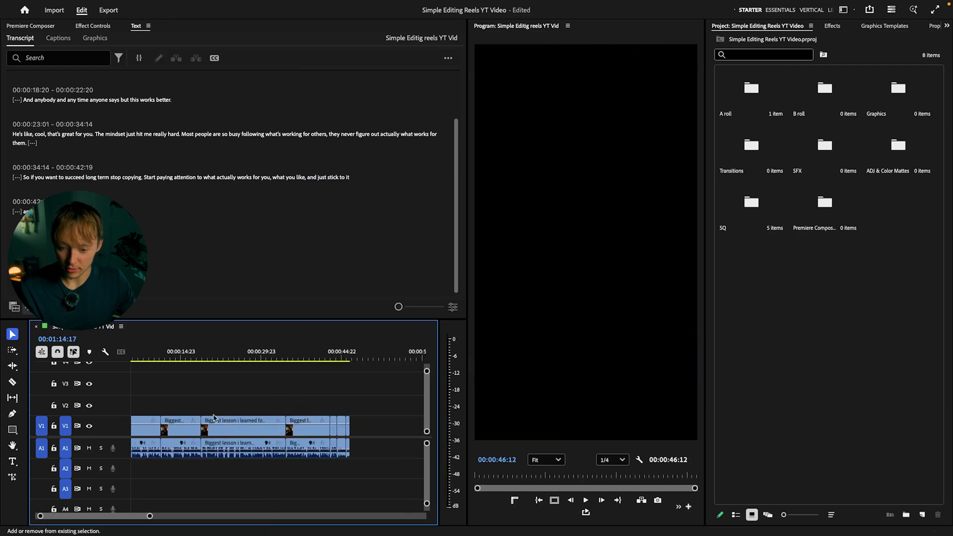
Step: Play the sequence opening and ripple-trim the first "After flying out" so the clip starts at the repeated "after flying out to Tampa Bay"
key("space")
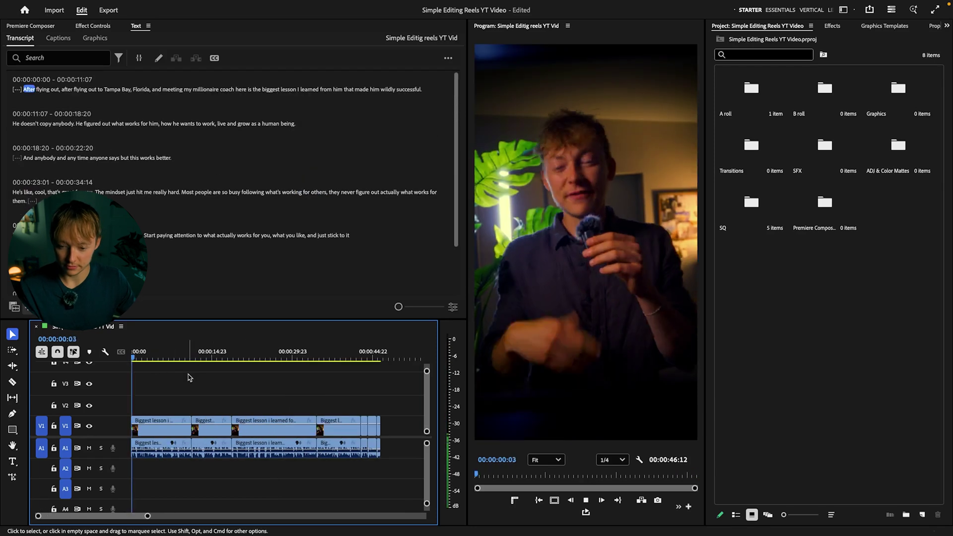
key("space")
scroll(152, 437, "up", 3)
scroll(155, 438, "left", 2)
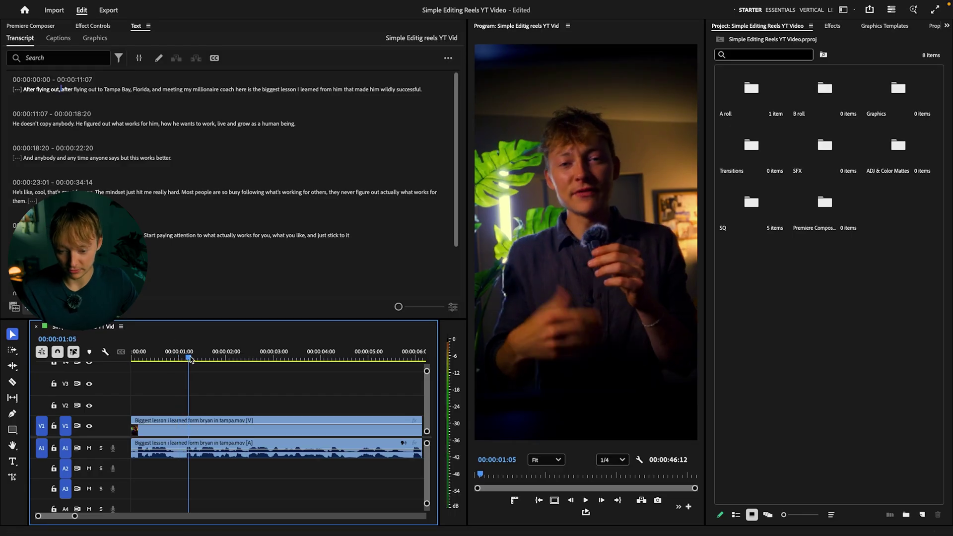
key("q")
Step: Play on and ripple-trim "And anybody and" from the start of the "any time anyone says" clip, then review what follows
key("space")
scroll(272, 438, "down", 5)
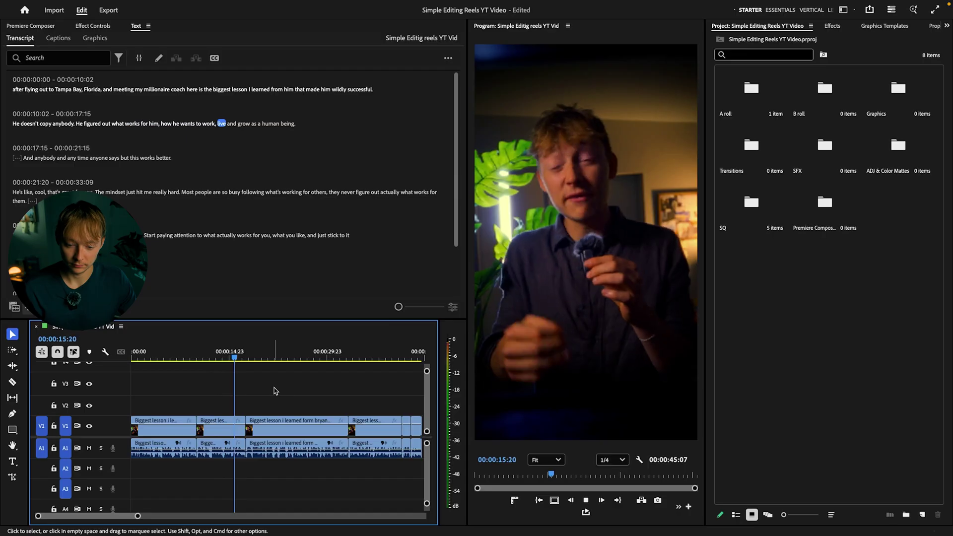
key("=")
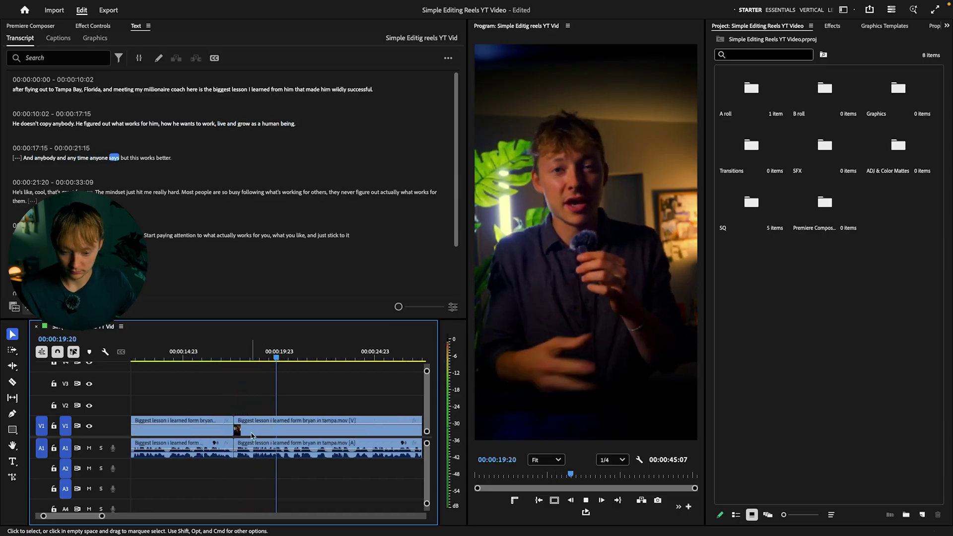
left_click(232, 356)
key("space")
key("space")
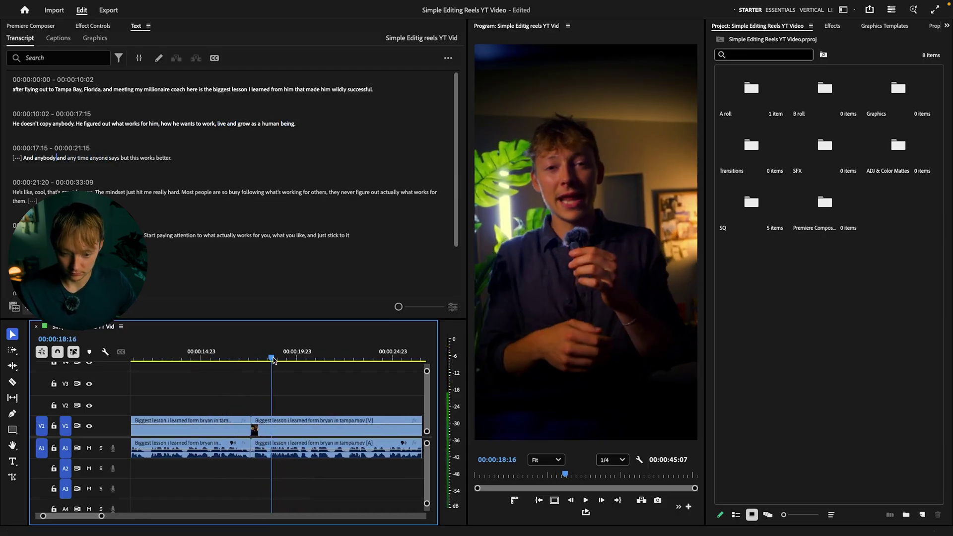
key("q")
key("space")
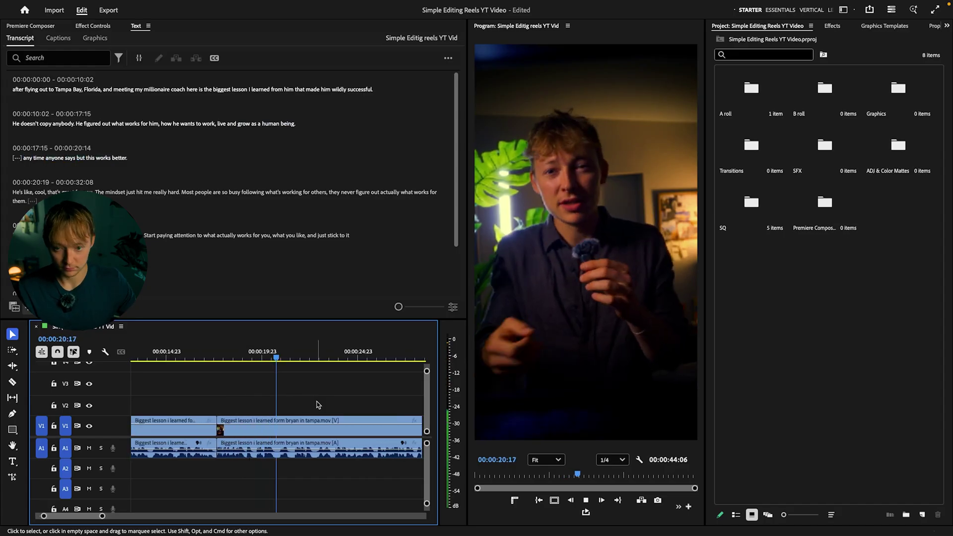
scroll(317, 405, "down", 5)
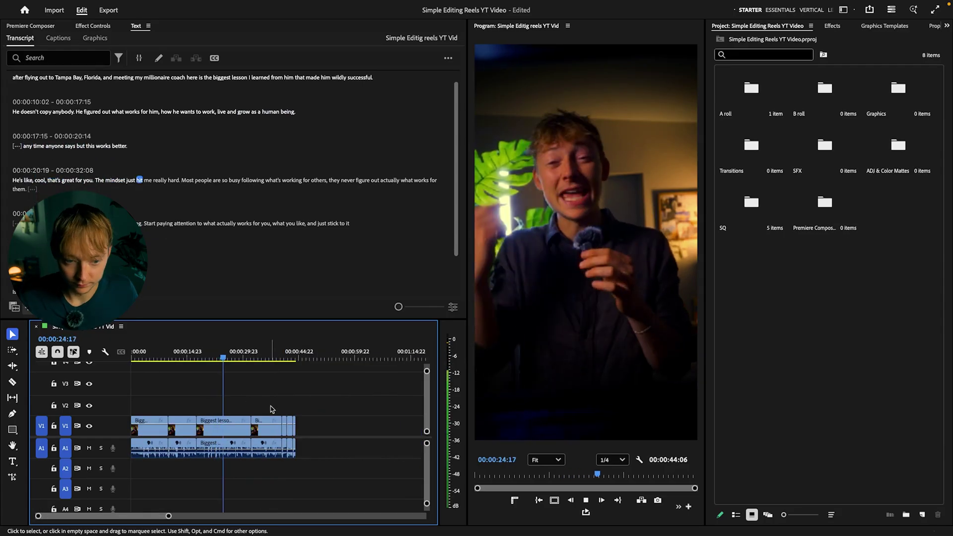
key("equal")
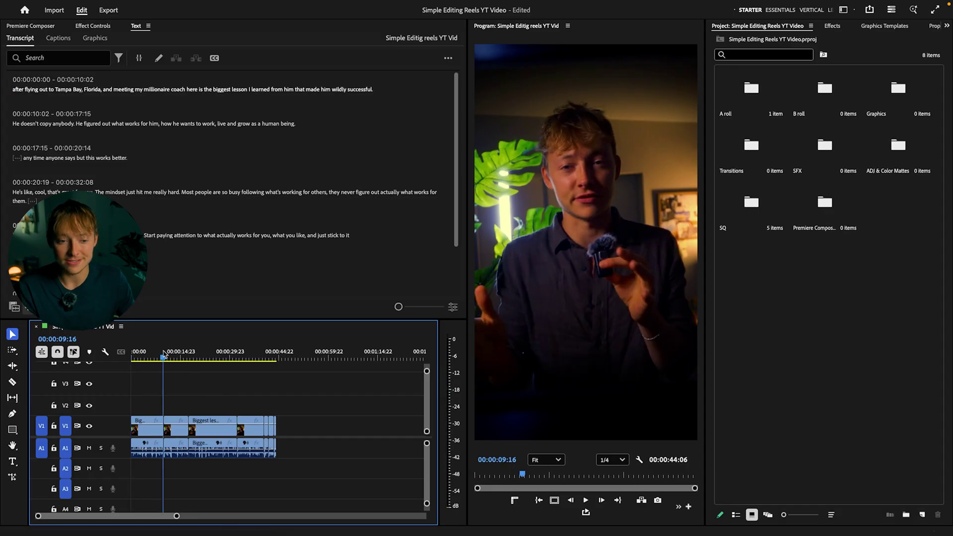
Step: Move the "He doesn't copy anybody" clip up to V2, with its audio on A2
left_click_drag(164, 353, 165, 353)
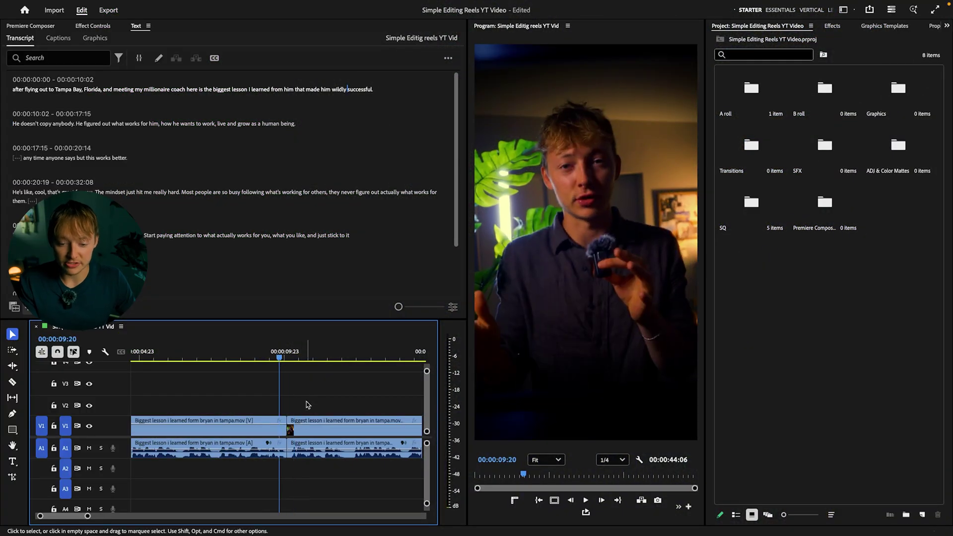
scroll(304, 422, "up", 3)
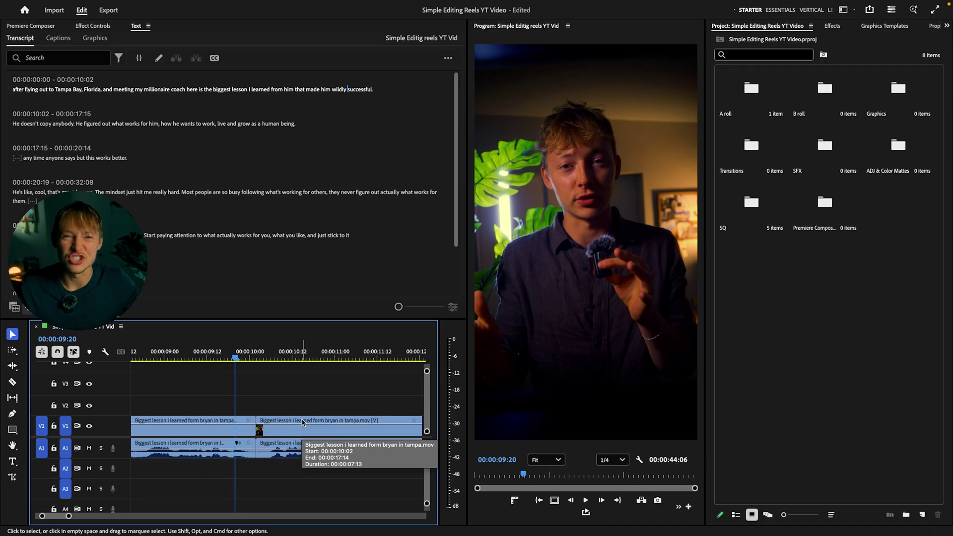
mouse_move(303, 422)
left_mouse_down()
mouse_move(281, 412)
mouse_move(301, 413)
left_mouse_up()
scroll(304, 417, "down", 2)
scroll(299, 423, "down", 2)
scroll(317, 424, "right", 2)
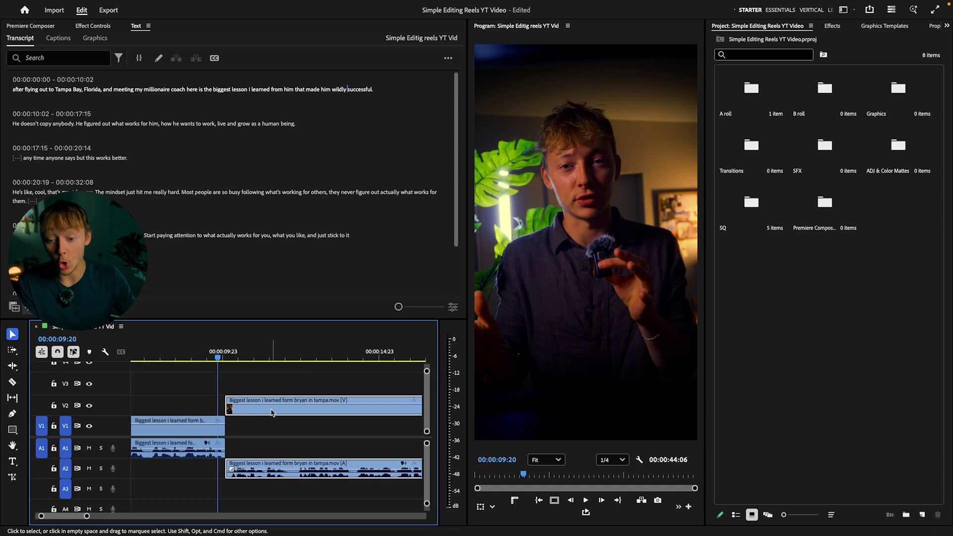
Step: Shift the V2/A2 clip earlier so it overlaps the end of the opening clip by about 11 frames
left_click_drag(275, 413, 252, 414)
key("=")
key("=")
scroll(276, 443, "left", 2)
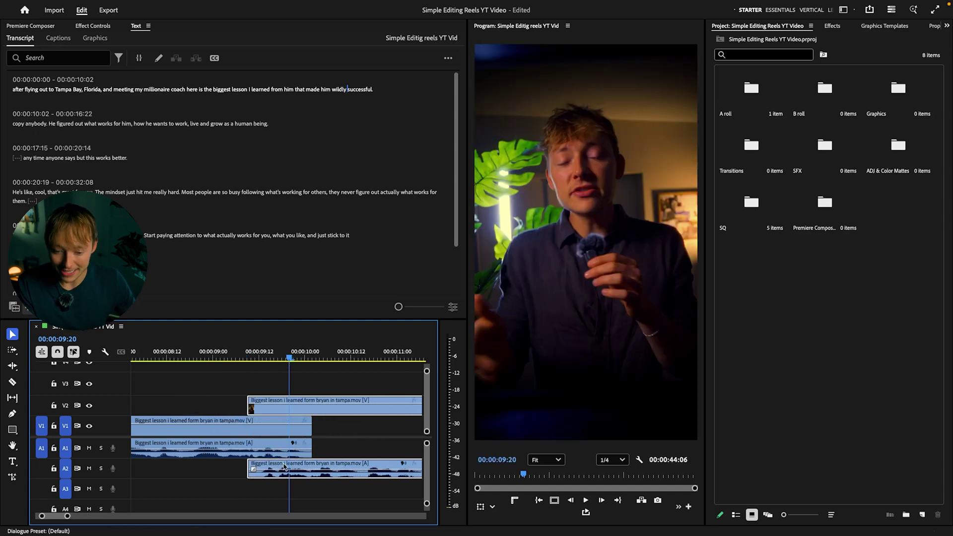
left_click_drag(300, 414, 322, 415)
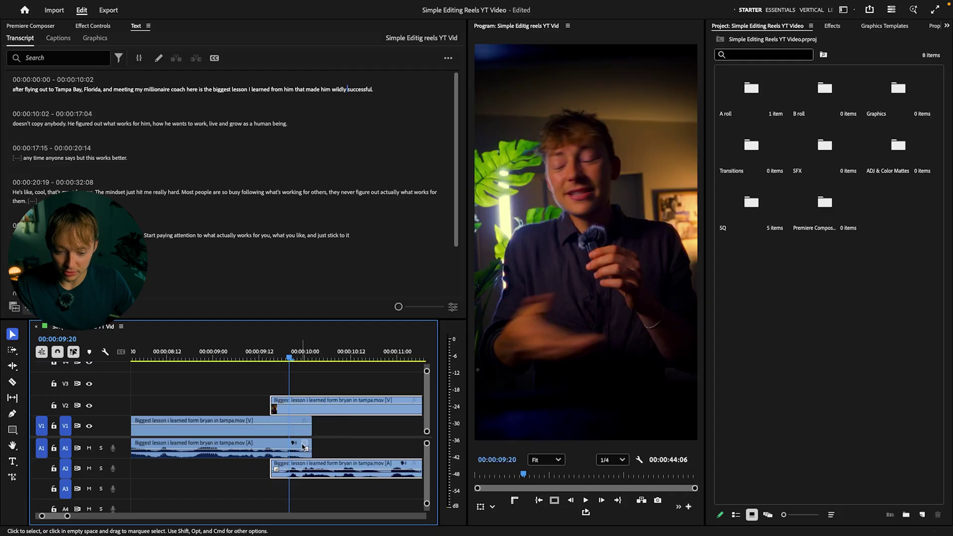
key("=")
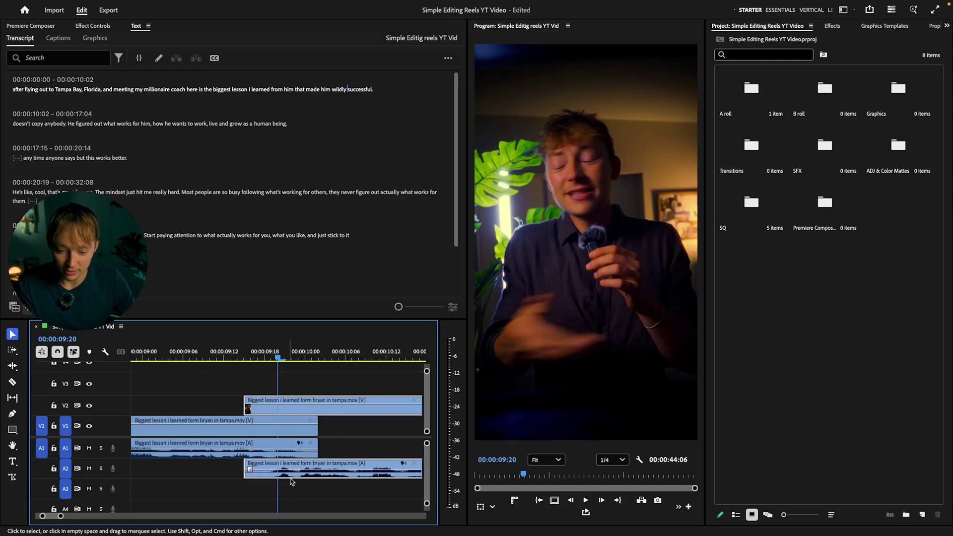
Step: Review the overlapping join and trim only the V2 video's start by 11 frames to the end of the opening V1 clip
left_click_drag(284, 356, 164, 361)
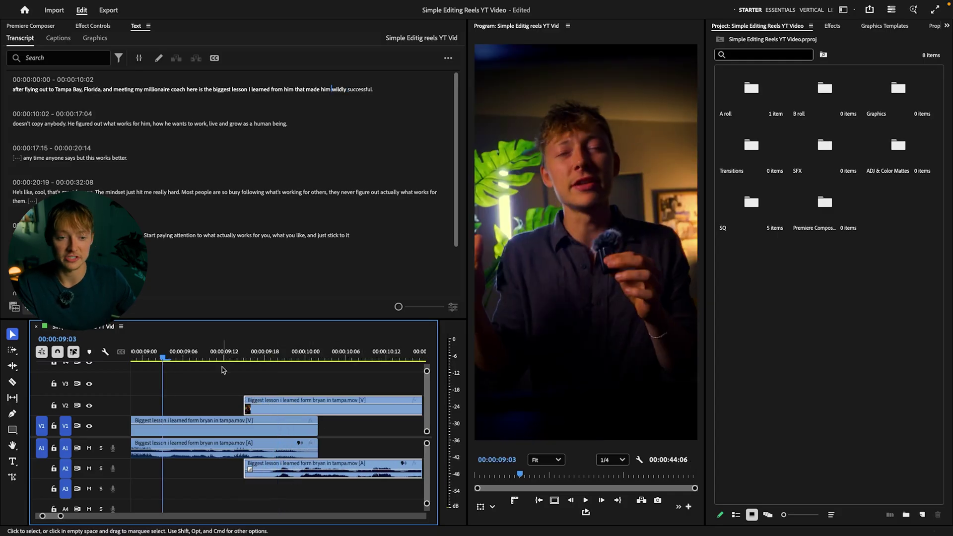
key("space")
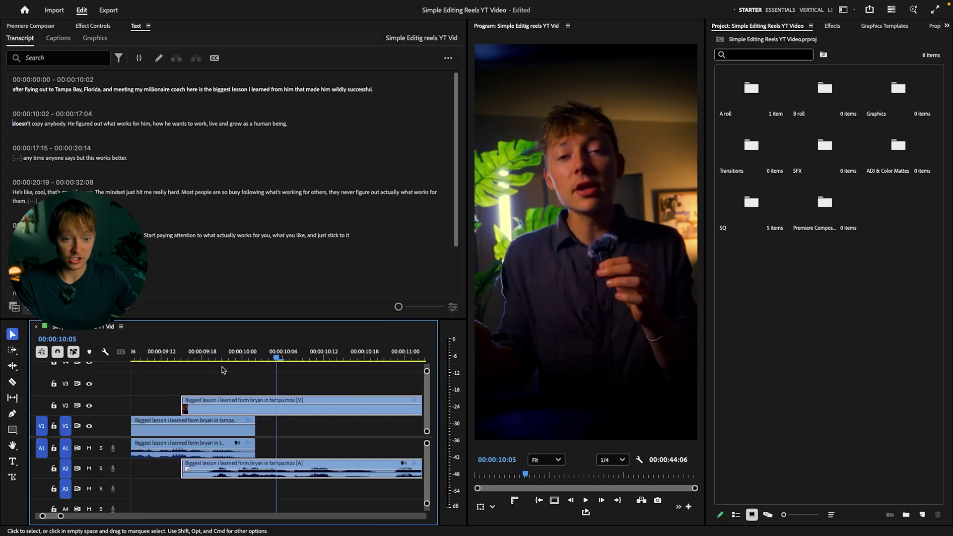
left_click(191, 375)
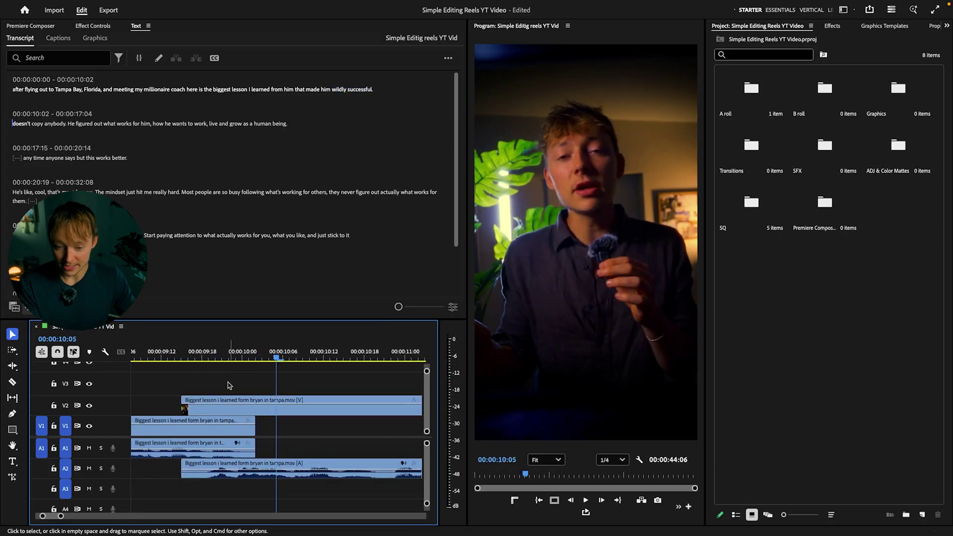
left_click_drag(274, 357, 161, 358)
key("space")
key("space")
key("space")
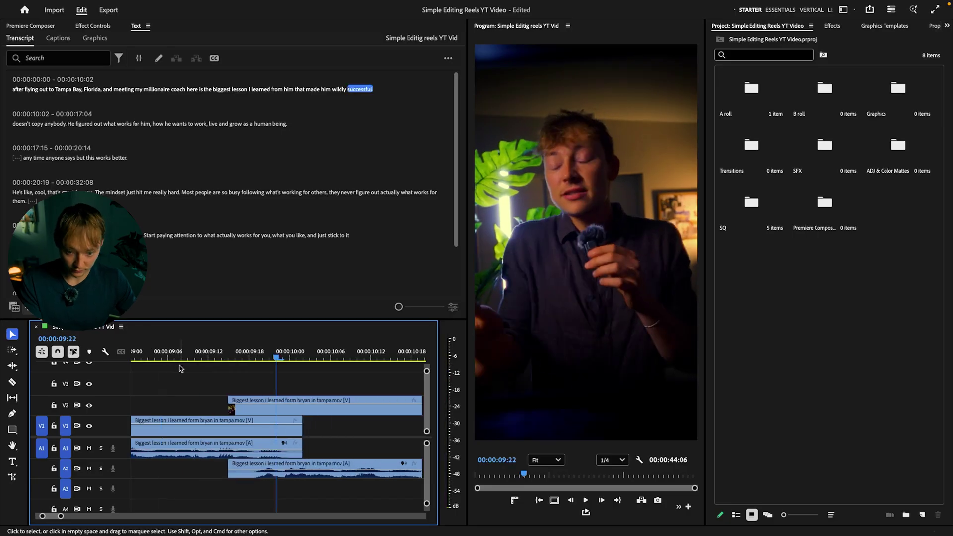
left_click_drag(227, 410, 302, 411)
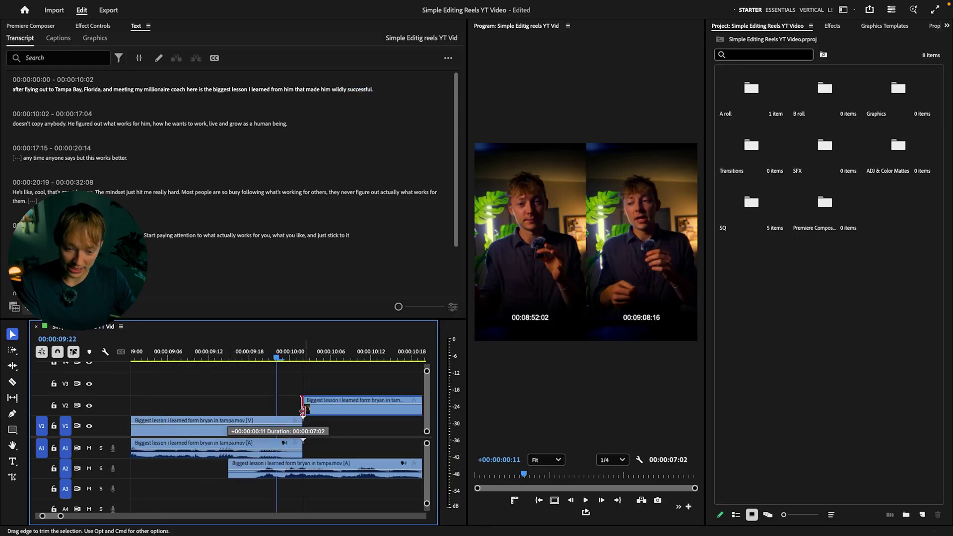
key("space")
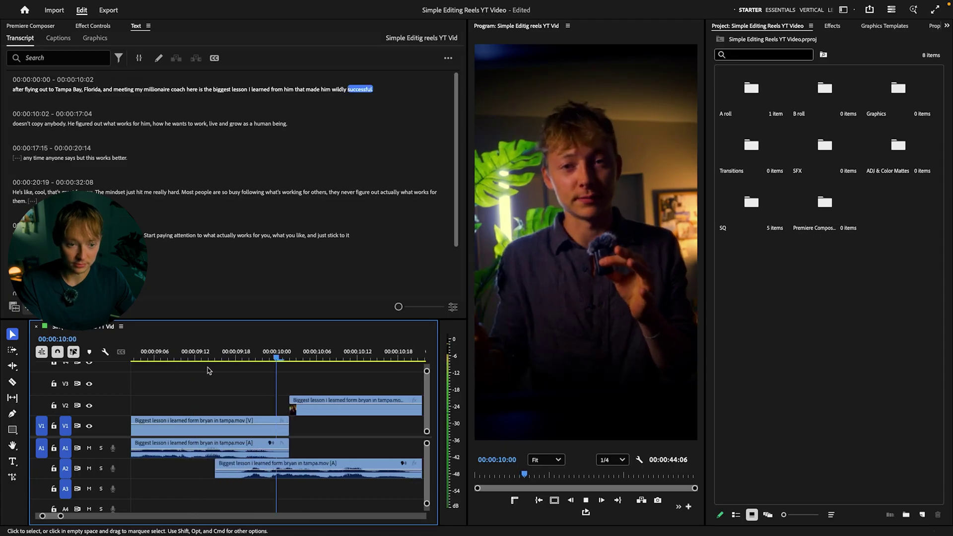
key("space")
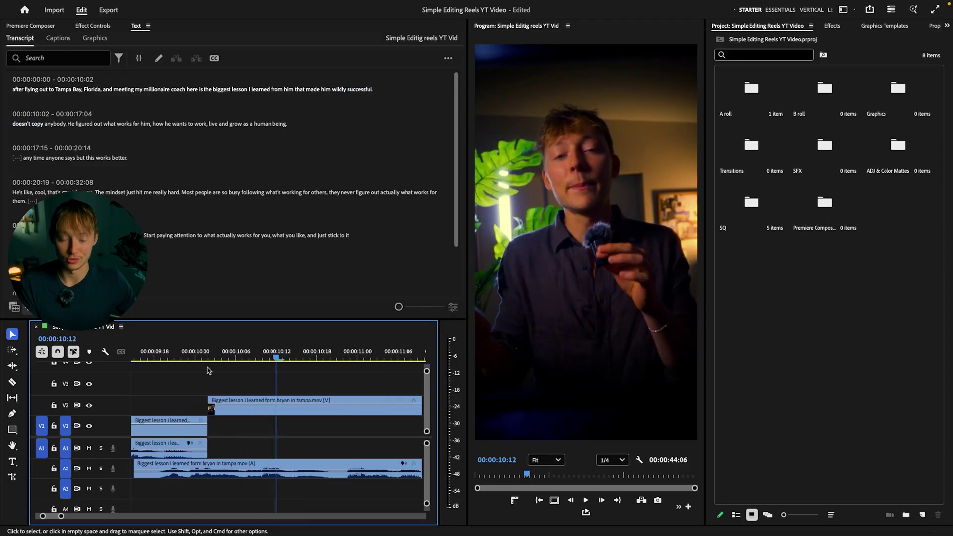
Step: Review the end of the V2 clip and shift the "any time anyone says" clip earlier on V1 to overlap it by about 7 frames
scroll(223, 378, "down", 5)
left_click_drag(345, 357, 361, 358)
scroll(367, 398, "up", 5)
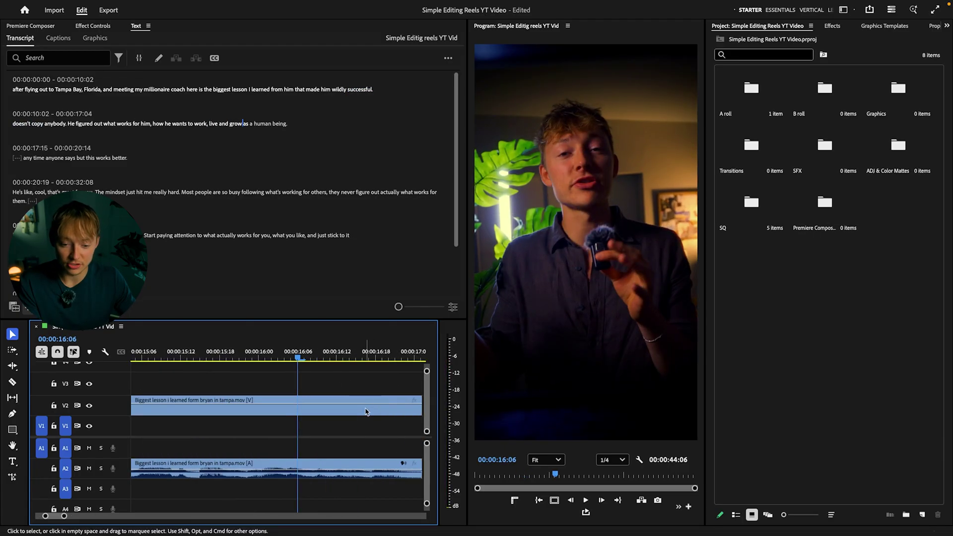
key("space")
key("space")
left_click_drag(386, 430, 274, 437)
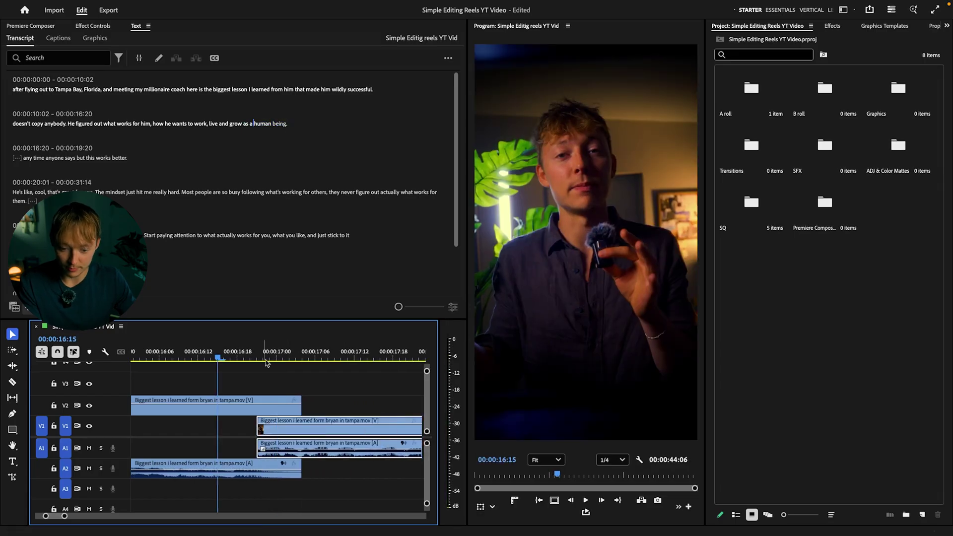
Step: Play the second overlap and trim only the V2 video's end back to the start of the "any time anyone says" clip
key("space")
key("space")
left_click(201, 354)
key("space")
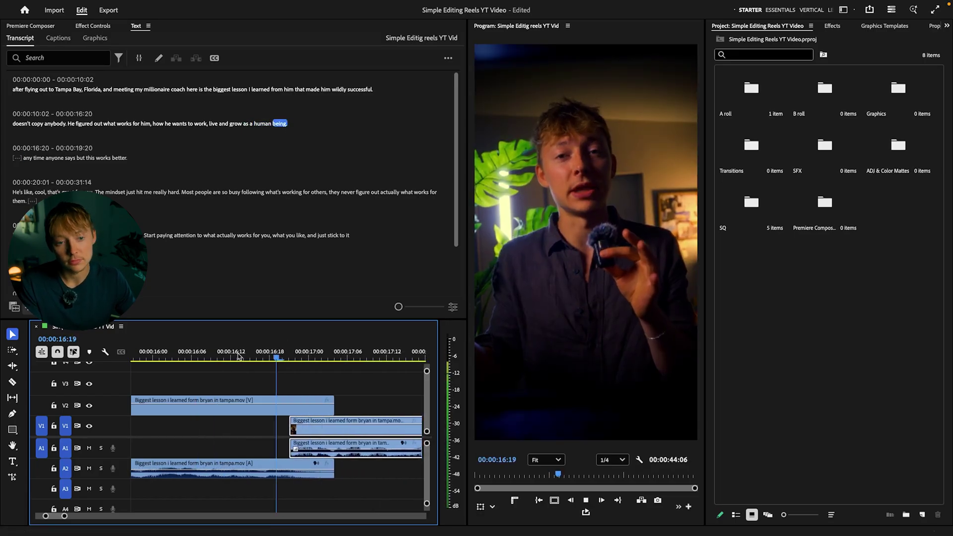
left_click_drag(238, 355, 116, 354)
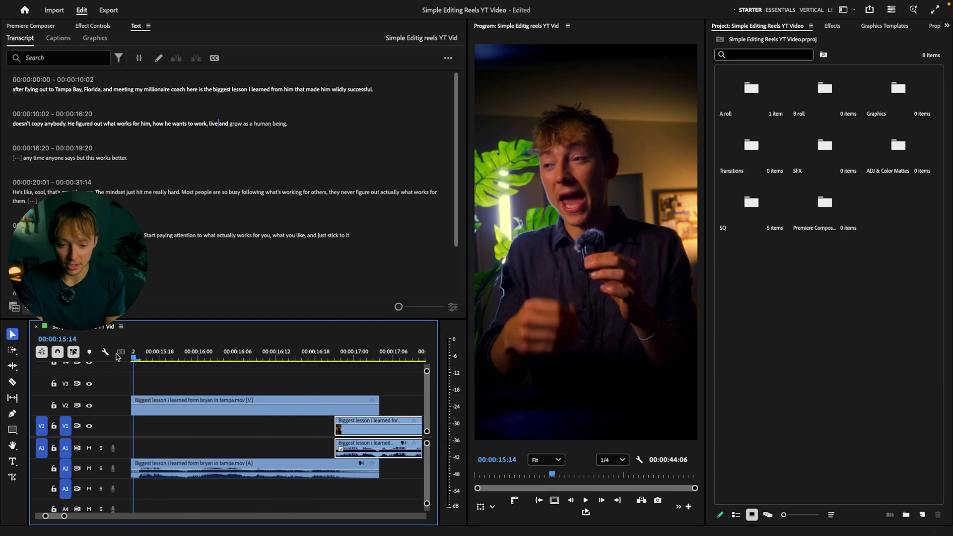
key("space")
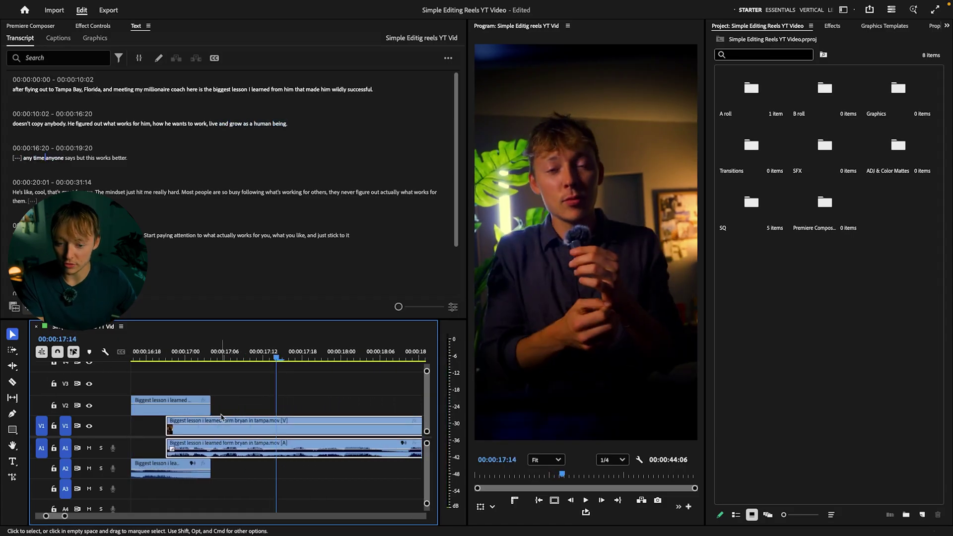
left_click_drag(210, 408, 167, 407)
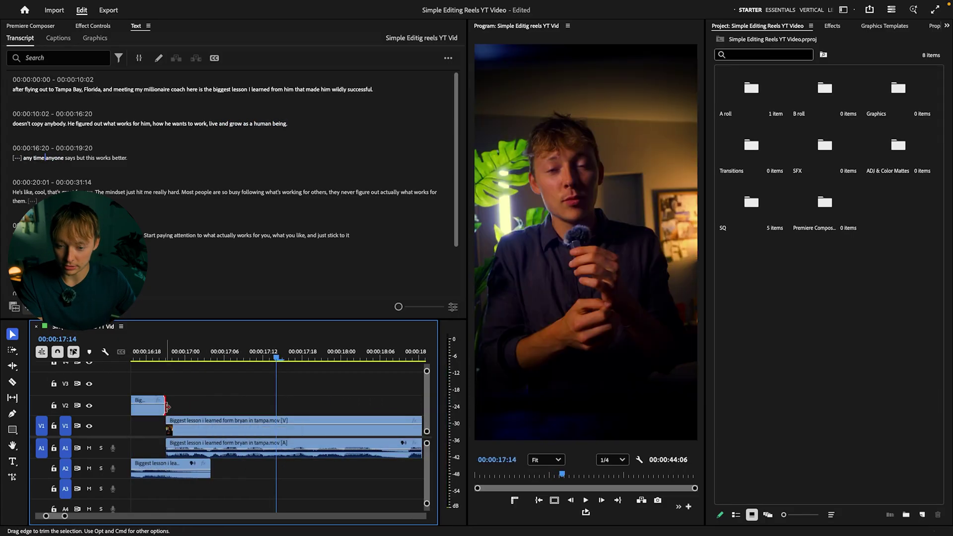
key("space")
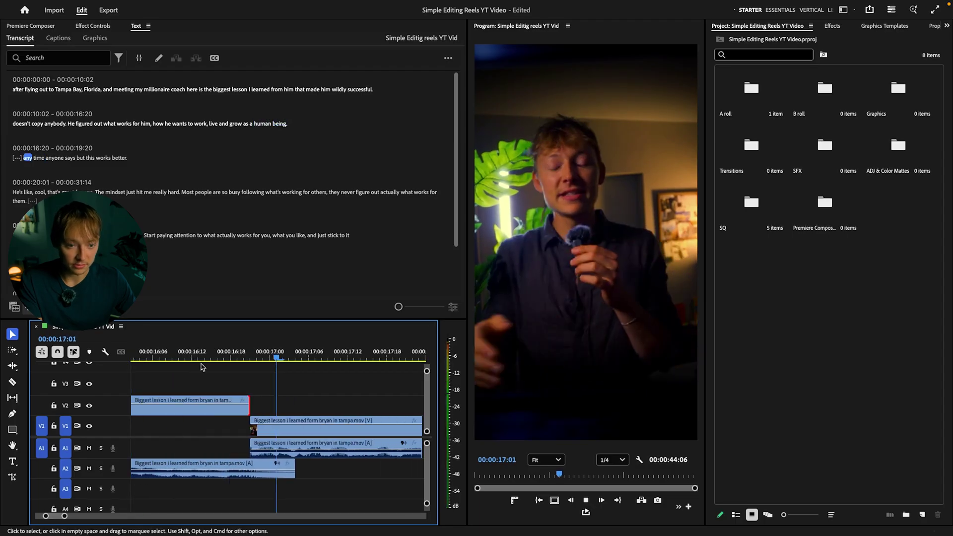
key("space")
Step: Move the "So if you want to succeed long term" clip to V2 and A2, overlapping the preceding clip by about 9 frames
scroll(246, 404, "down", 2)
key("space")
key("space")
scroll(329, 411, "down", 6)
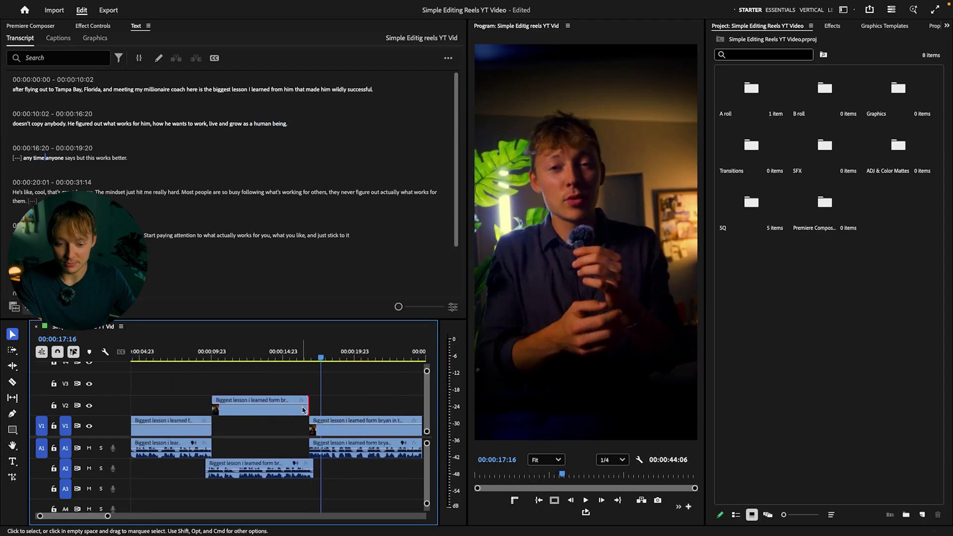
scroll(323, 396, "right", 5)
scroll(326, 430, "up", 3)
left_click_drag(310, 430, 281, 414)
scroll(263, 409, "up", 5)
left_click_drag(149, 356, 132, 355)
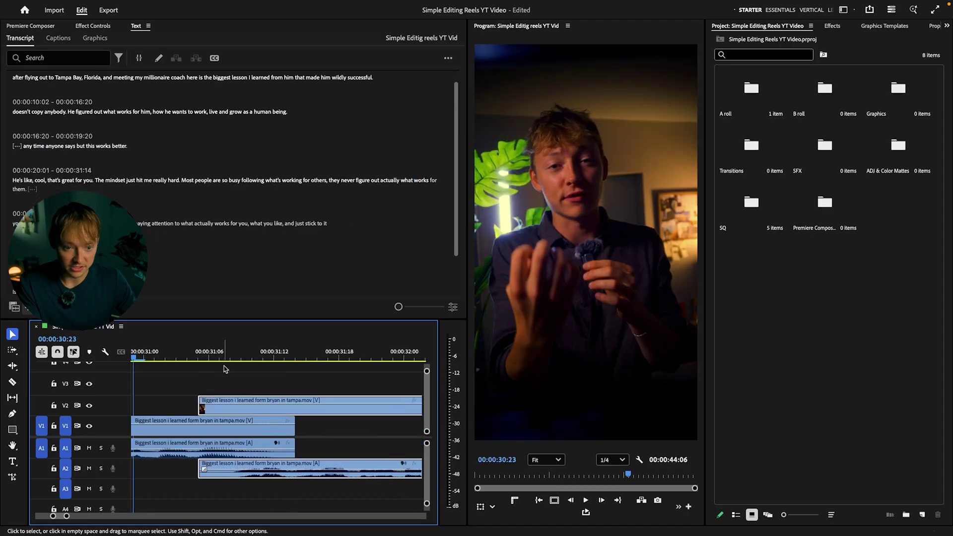
Step: Play the overlapping join and trim only the V2 video's start to the end of the preceding V1 clip
key("space")
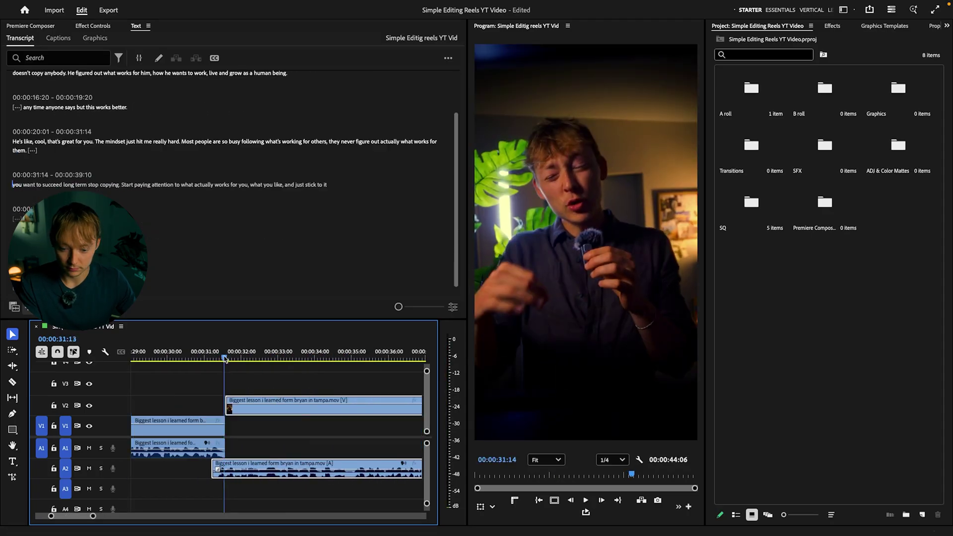
left_click_drag(226, 359, 196, 359)
key("space")
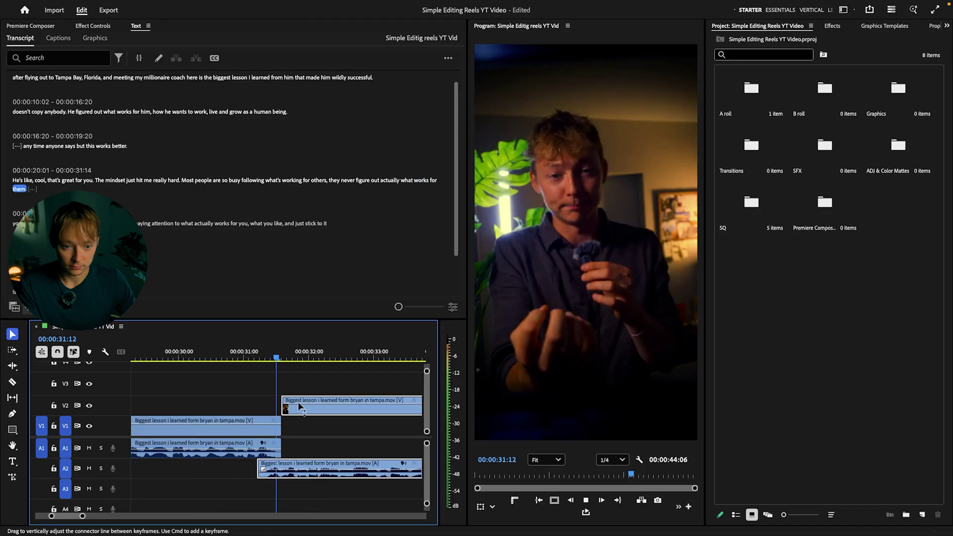
key("minus")
key("minus")
key("space")
Step: Move the V1 clip that follows "just stick to" earlier so it overlaps the V2 clip's end by about 6 frames, and play the join
scroll(323, 387, "up", 6)
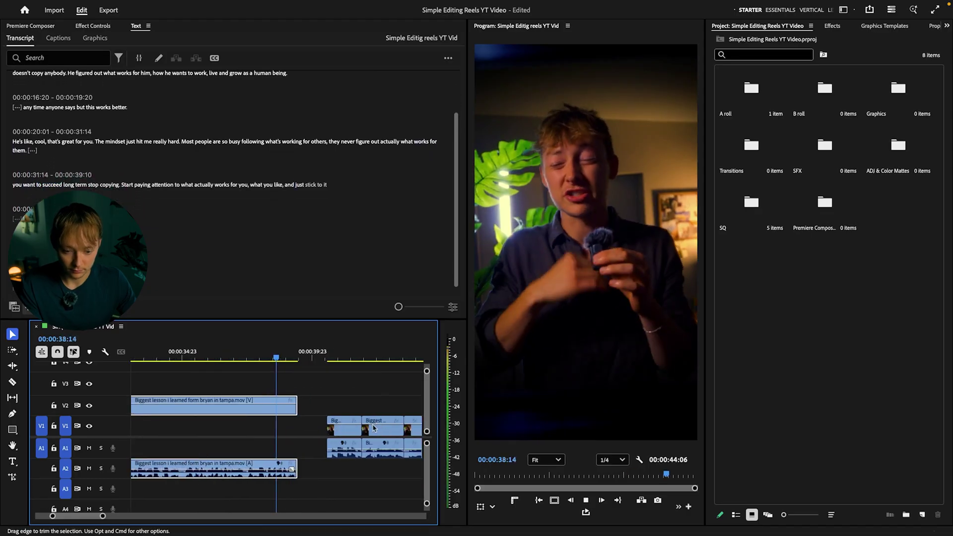
scroll(321, 405, "down", 3)
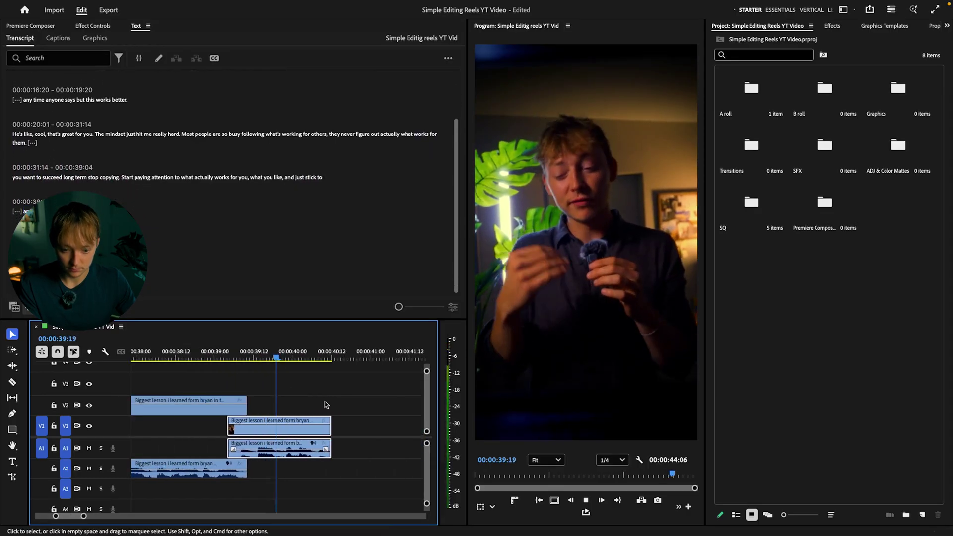
key("space")
Step: Move the next clip to V2 and A2, overlapping the preceding V1 clip by about 7 frames, and play the transition
scroll(338, 422, "down", 3)
left_click_drag(379, 433, 326, 407)
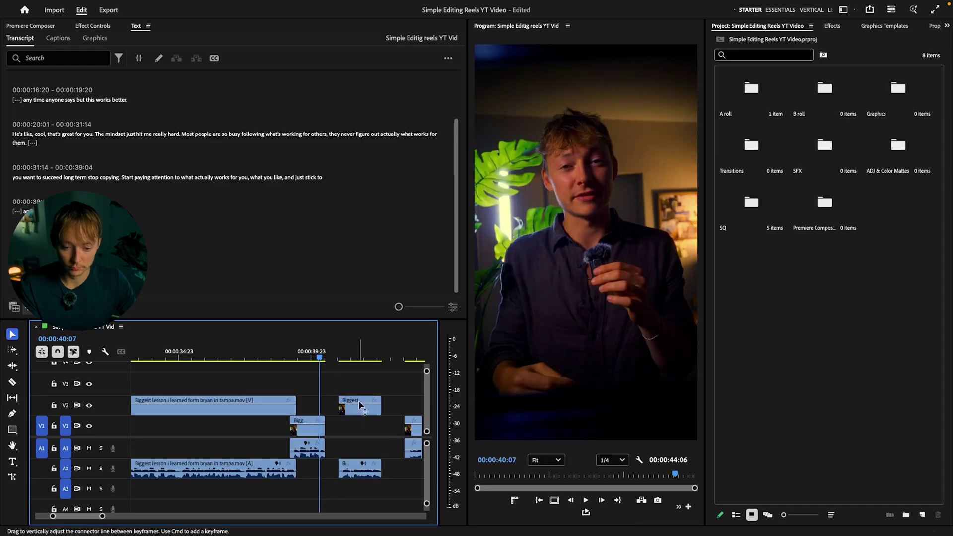
scroll(322, 406, "up", 3)
key("space")
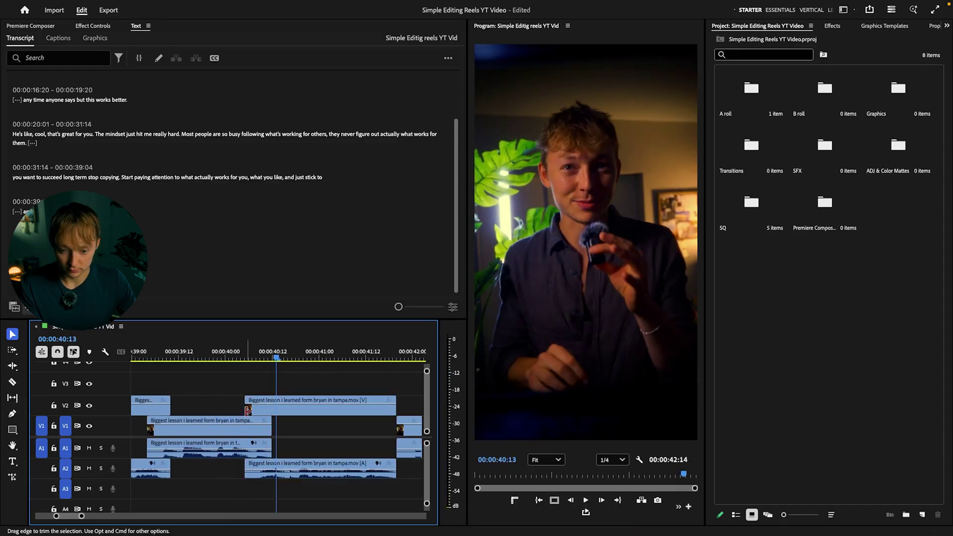
key("space")
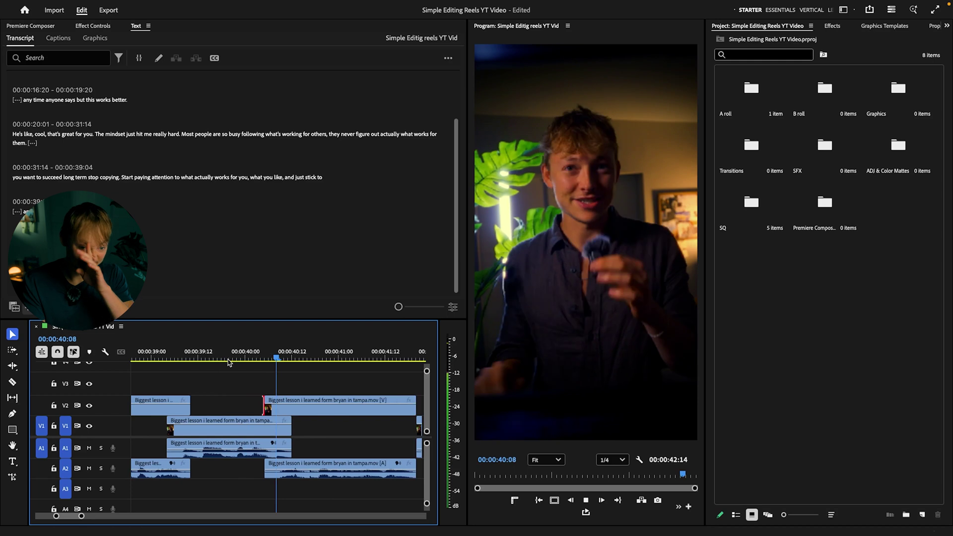
Step: Shift the last V1 clip about 7 frames earlier to overlap the end of the V2 clip and play the join
key("space")
left_click_drag(324, 428, 297, 429)
key("space")
left_click(320, 404)
key("space")
Step: Play the rough cut from the beginning with the whole sequence in view
key("Home")
key("space")
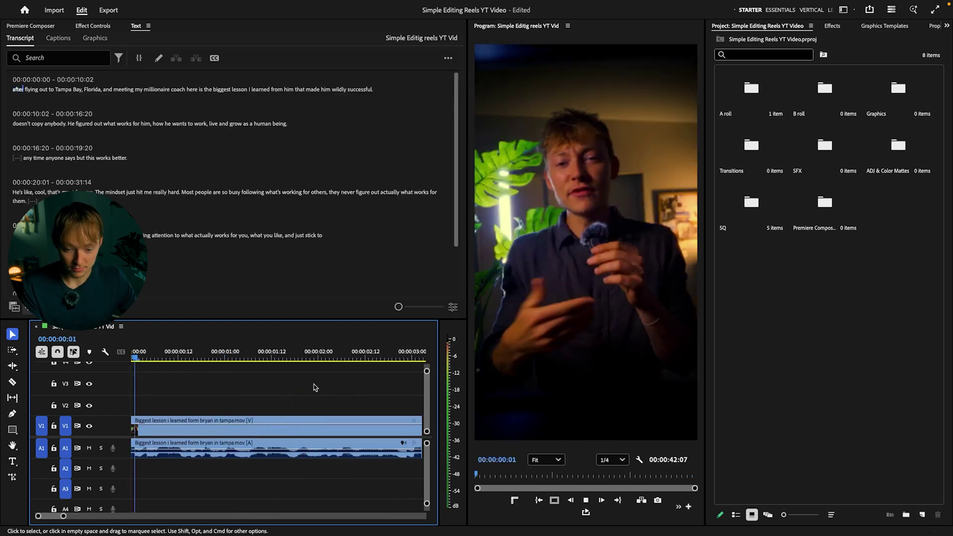
key("backslash")
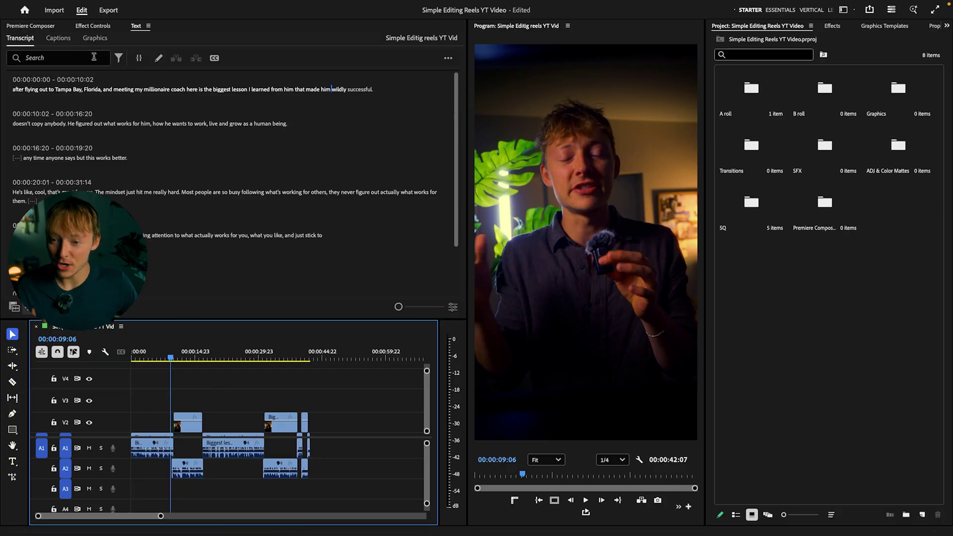
Step: Create single-line captions from the transcript with a maximum length of 7 characters and a minimum duration of 1.2 seconds
left_click(63, 38)
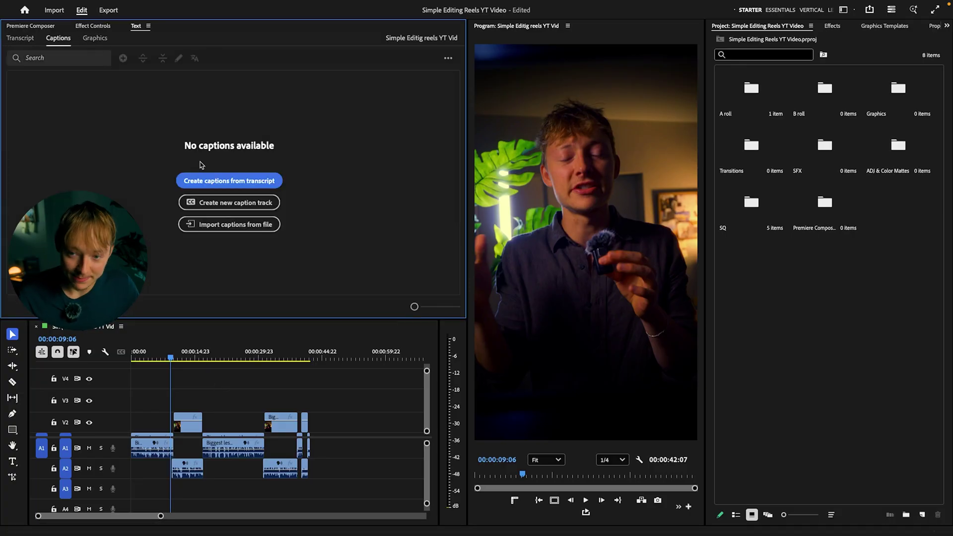
left_click(234, 182)
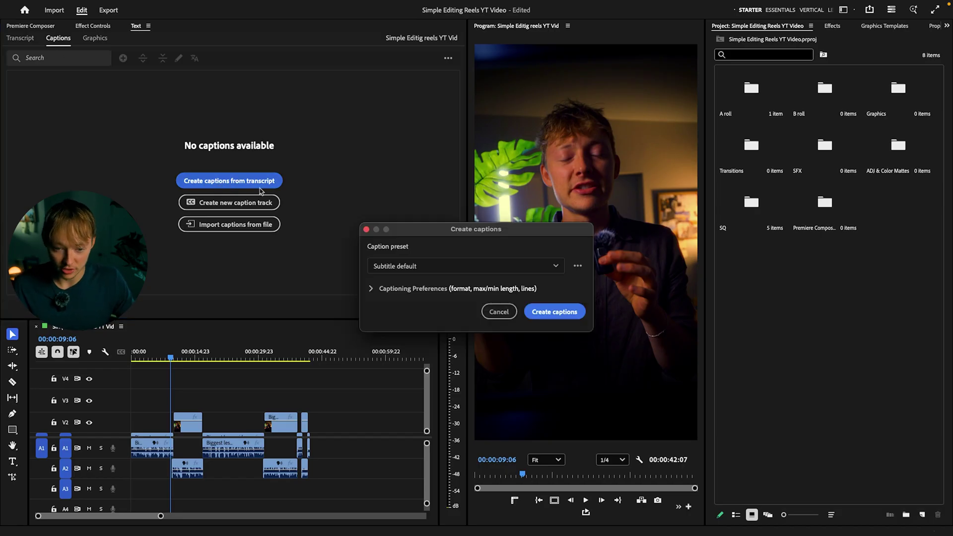
left_click(316, 207)
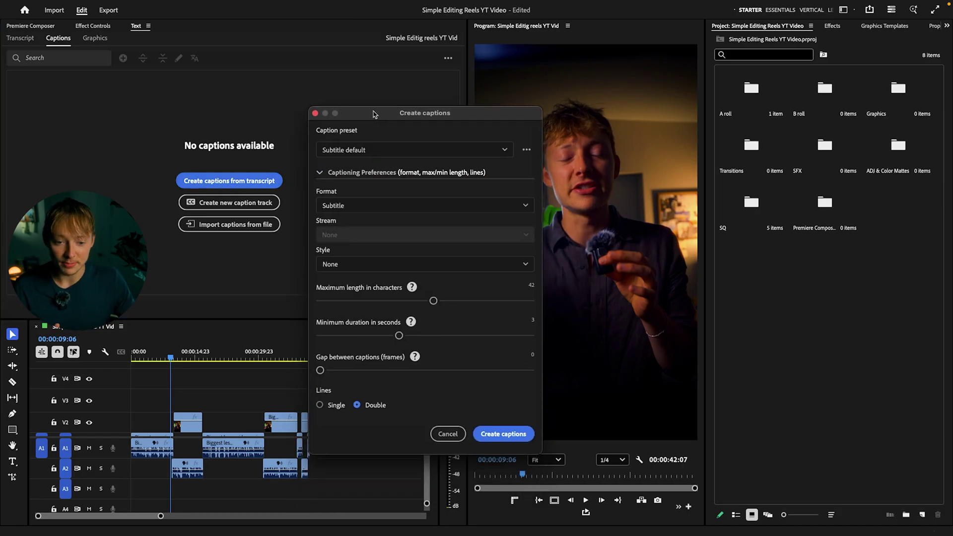
left_click_drag(446, 301, 318, 301)
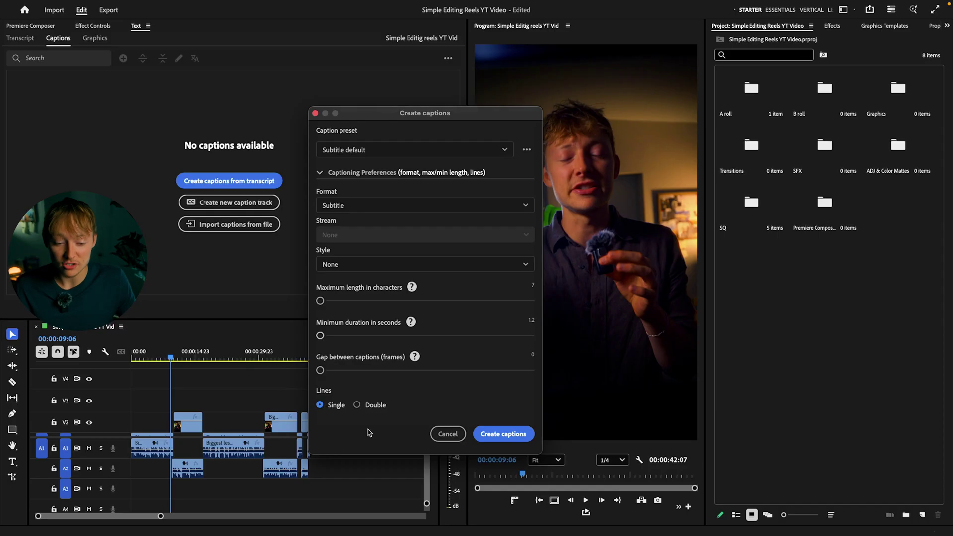
left_click(504, 434)
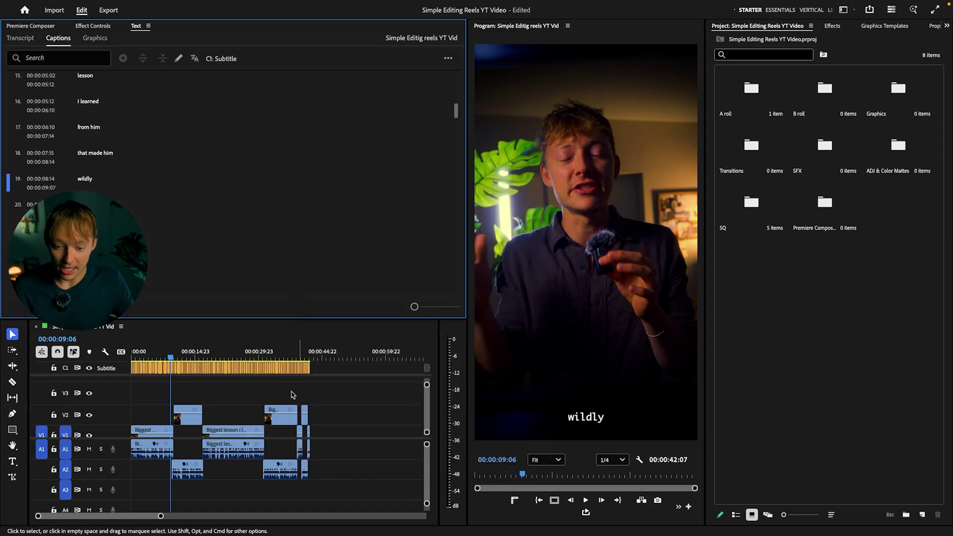
Step: Select all captions on the Subtitle track and set their font to Inter Black
key("minus")
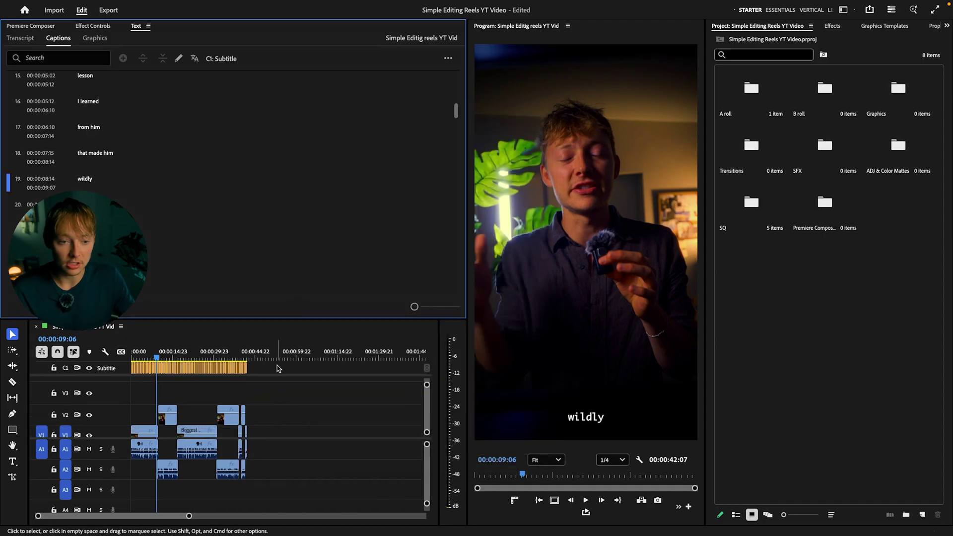
left_click_drag(290, 364, 131, 386)
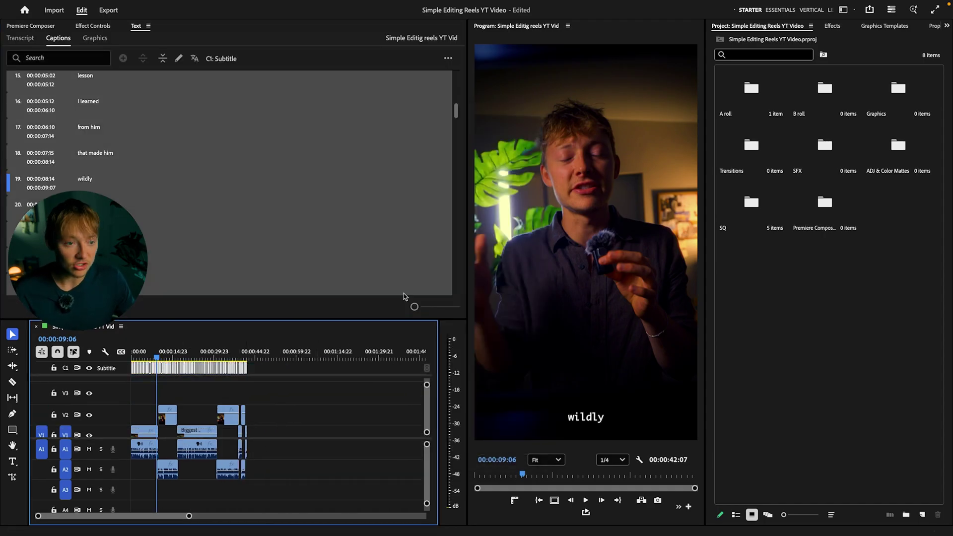
left_click(885, 26)
left_click(934, 26)
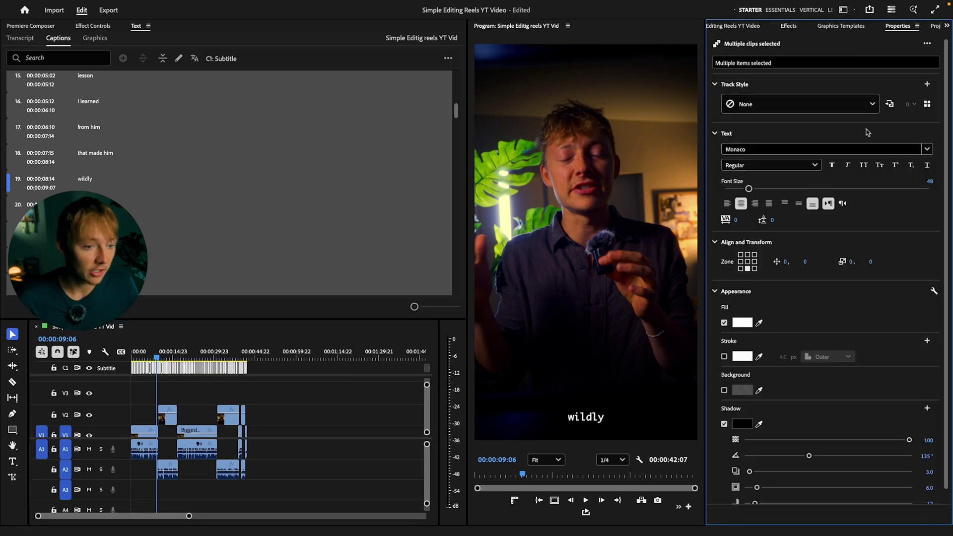
left_click(930, 151)
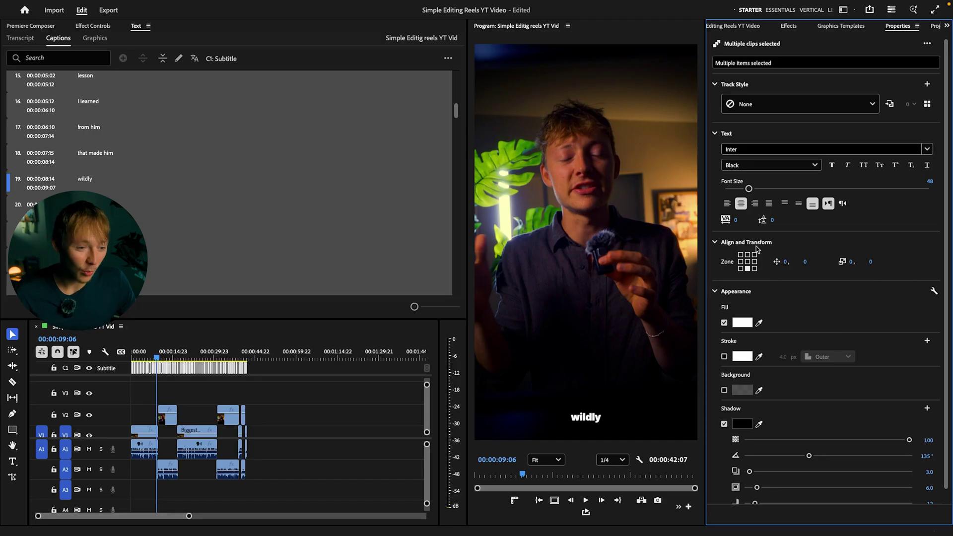
Step: Place the captions in the centre zone without a shadow, at font size 111 and tracking -60
left_click(748, 262)
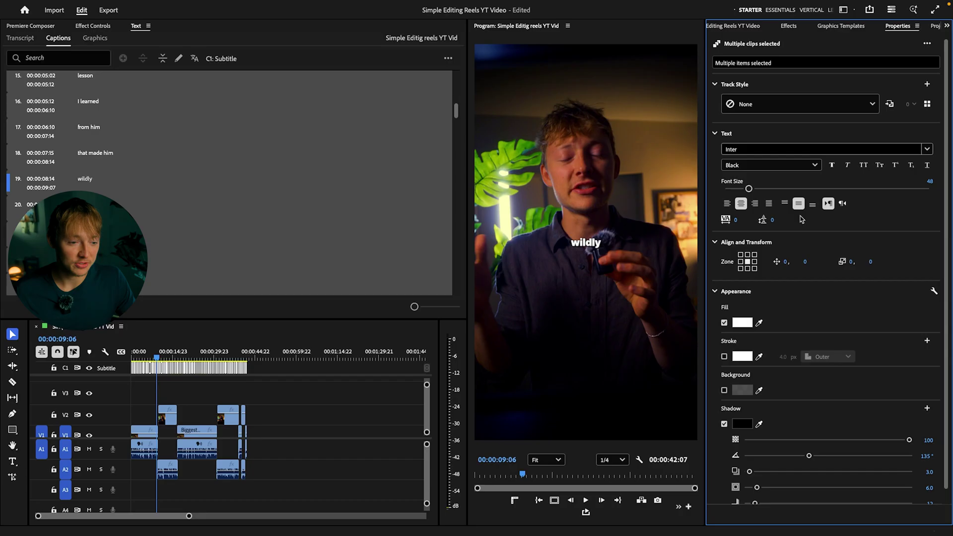
left_click(725, 425)
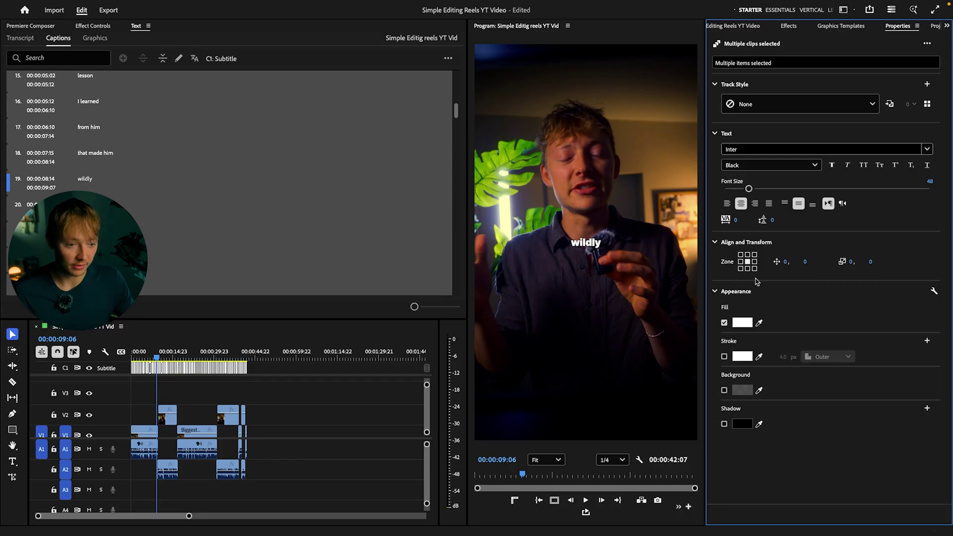
left_click_drag(746, 188, 782, 192)
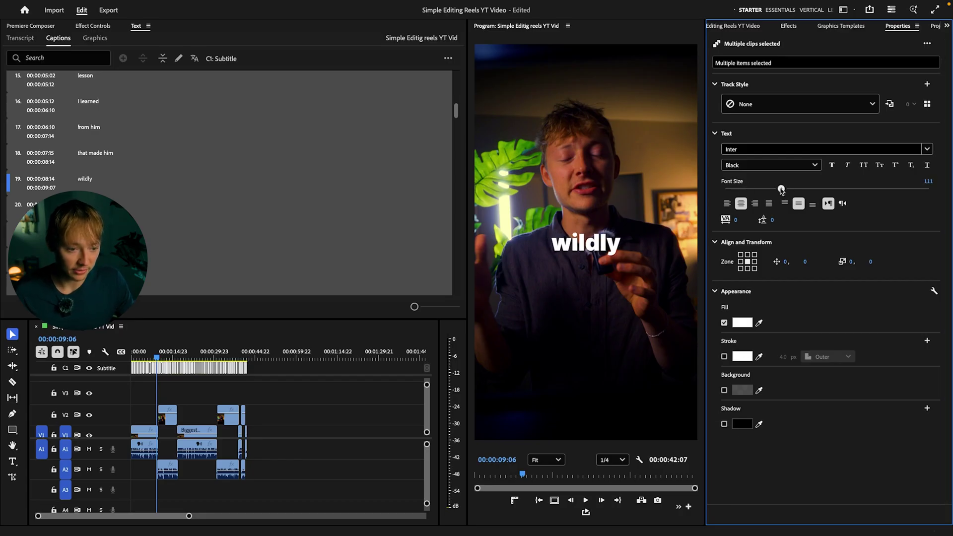
left_click(743, 219)
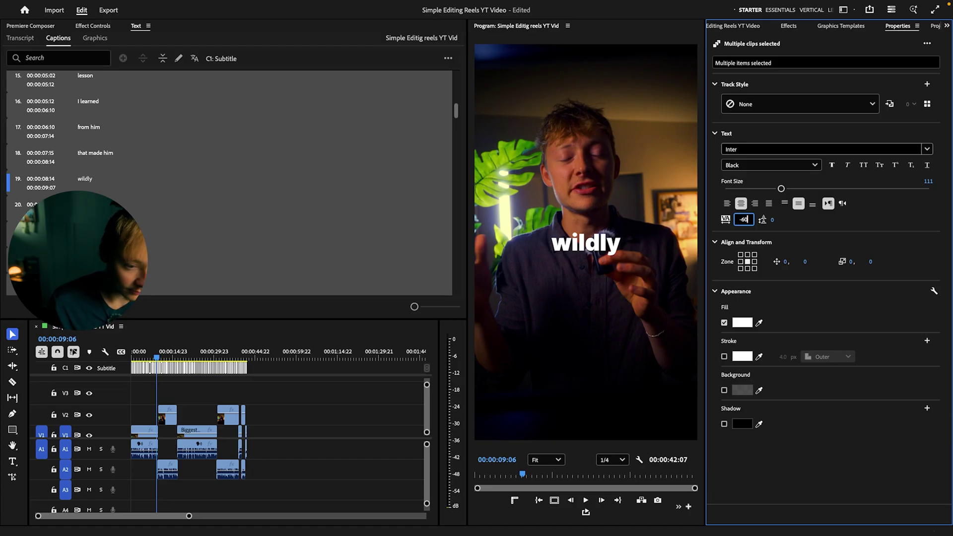
key("Return")
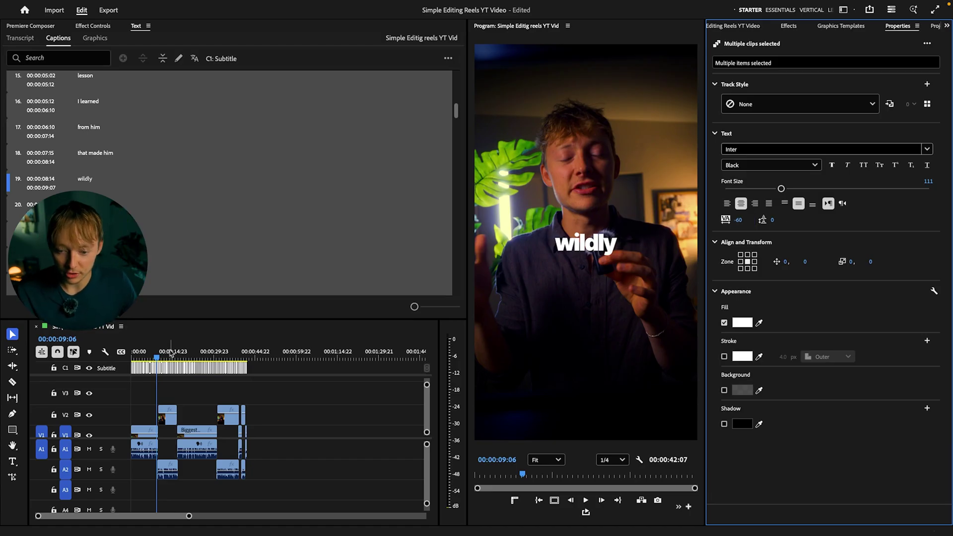
Step: Check the captions at several points in the sequence and reduce their font size to 88
left_click(155, 356)
key("space")
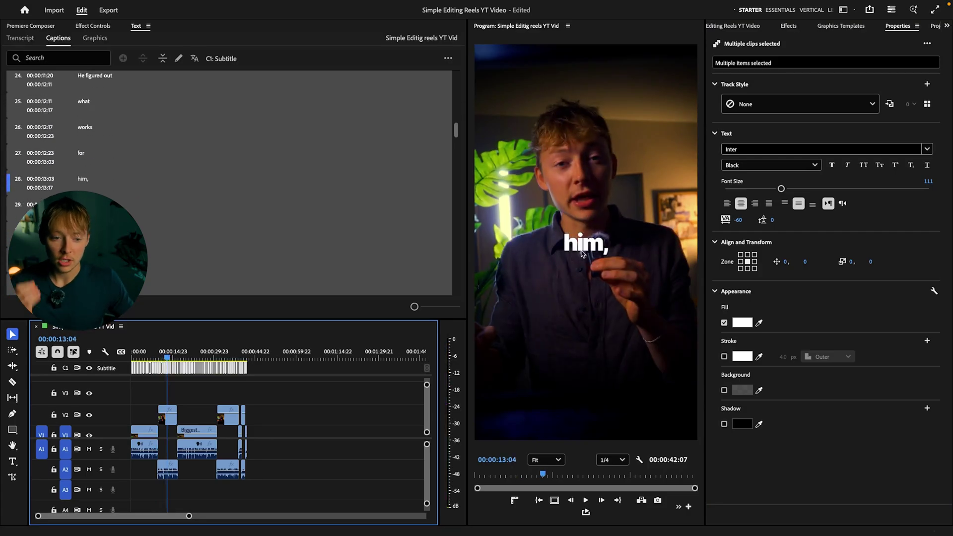
left_click(178, 356)
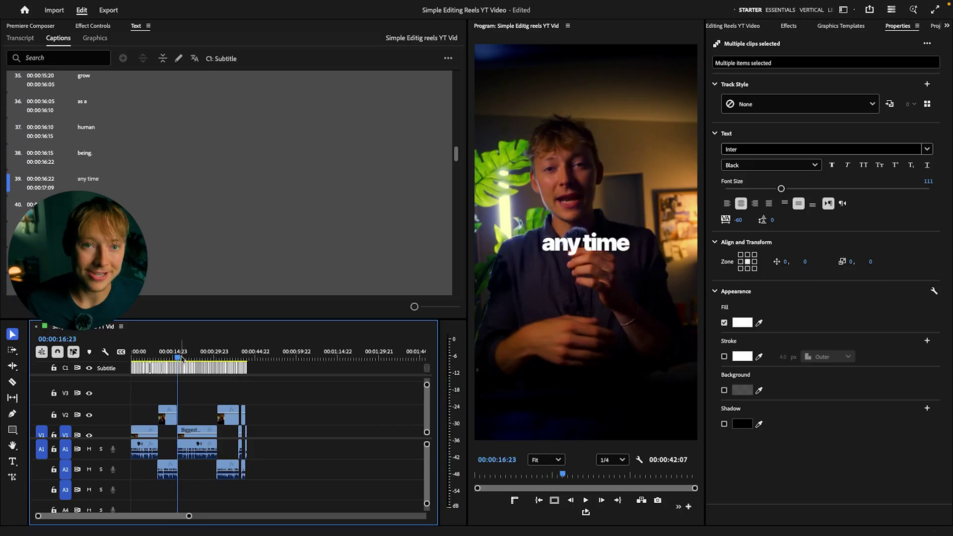
mouse_move(180, 356)
left_mouse_down()
mouse_move(220, 356)
mouse_move(170, 356)
left_mouse_up()
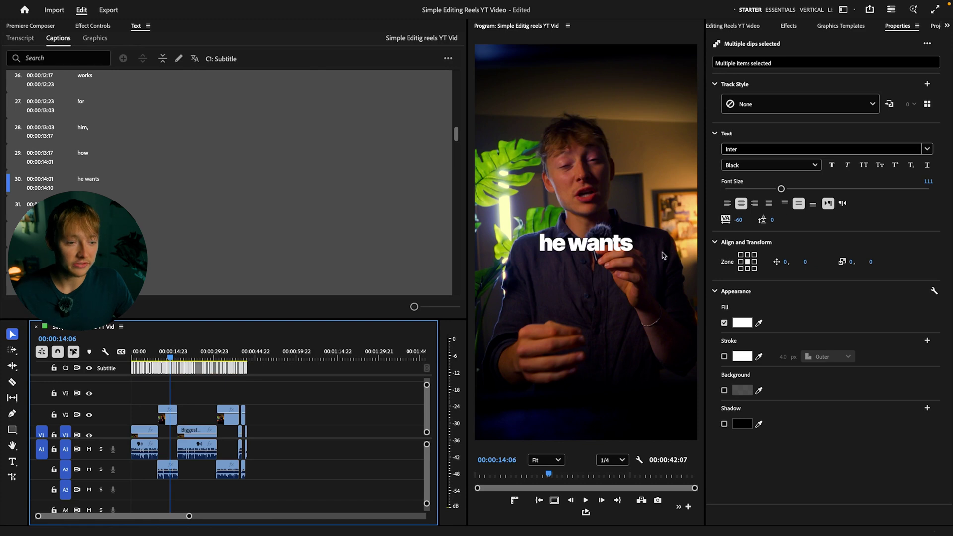
left_click_drag(788, 189, 776, 189)
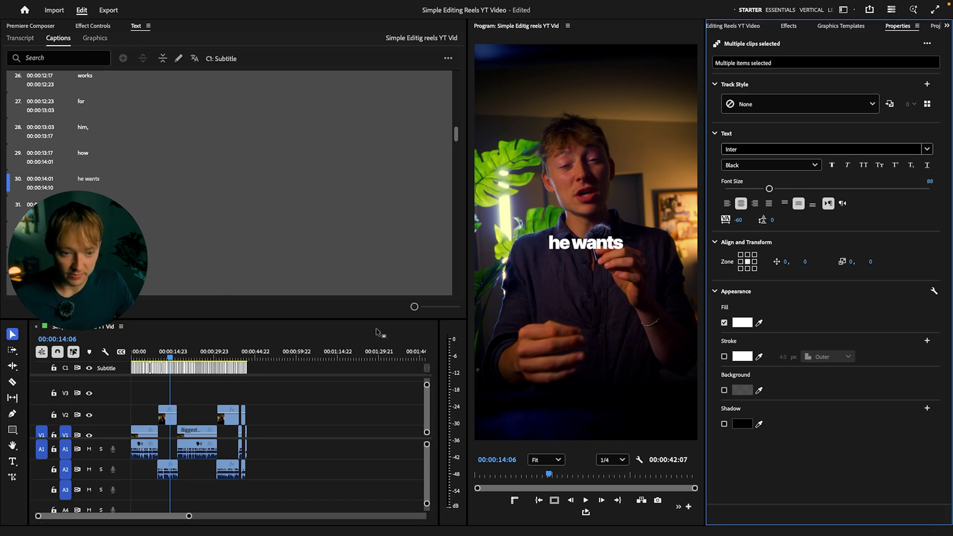
Step: Return to the start of the sequence and play the opening captions
left_click_drag(197, 356, 131, 356)
key("space")
key("space")
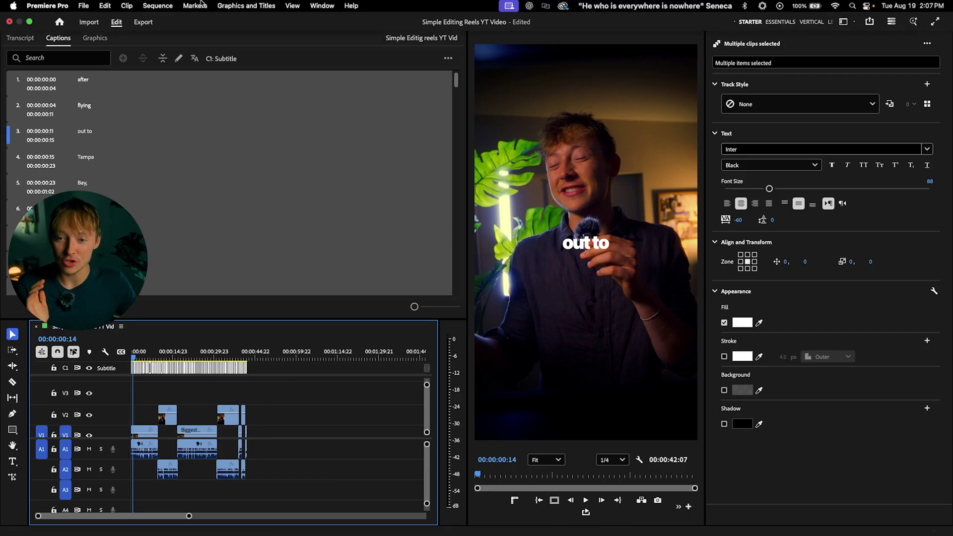
Step: Upgrade all selected captions to graphics and move them down from track V16 to V3
left_click(251, 6)
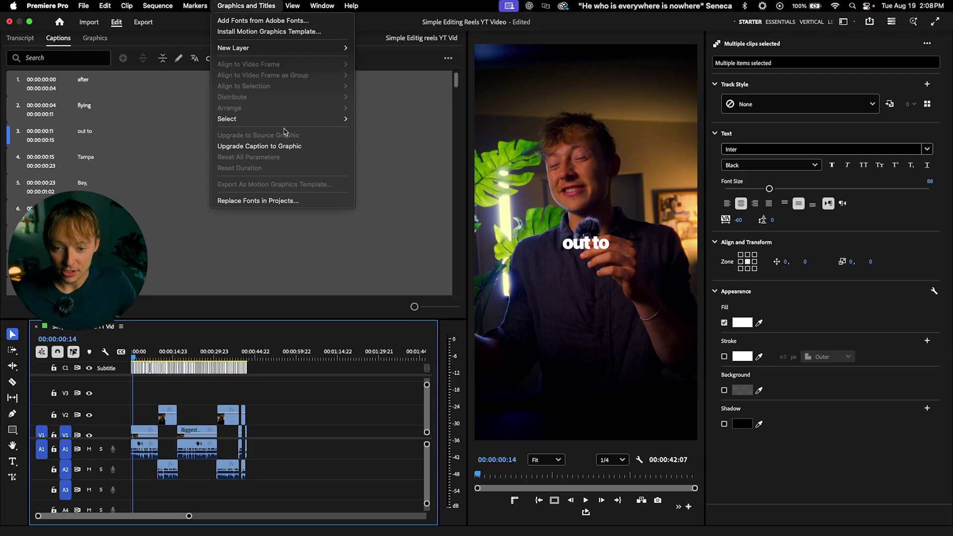
left_click(271, 147)
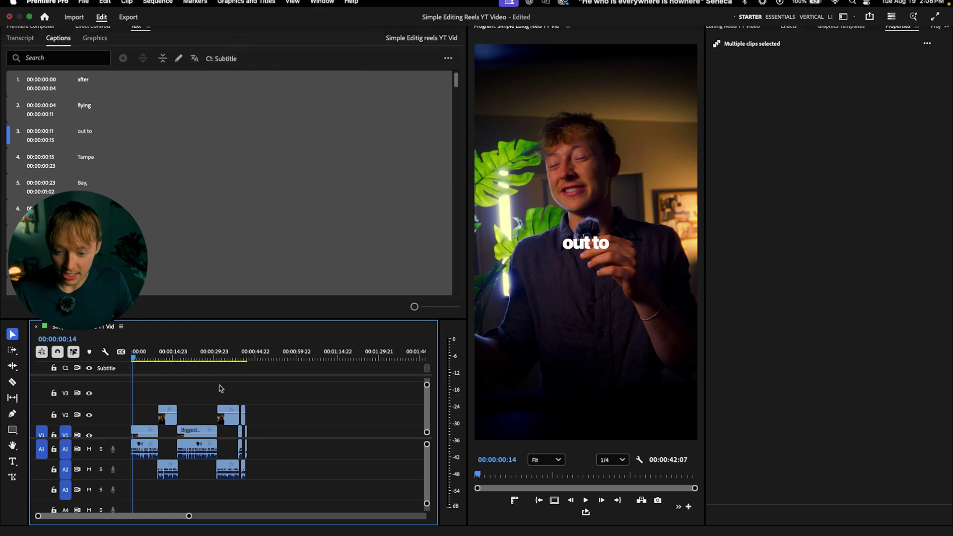
left_click(188, 394)
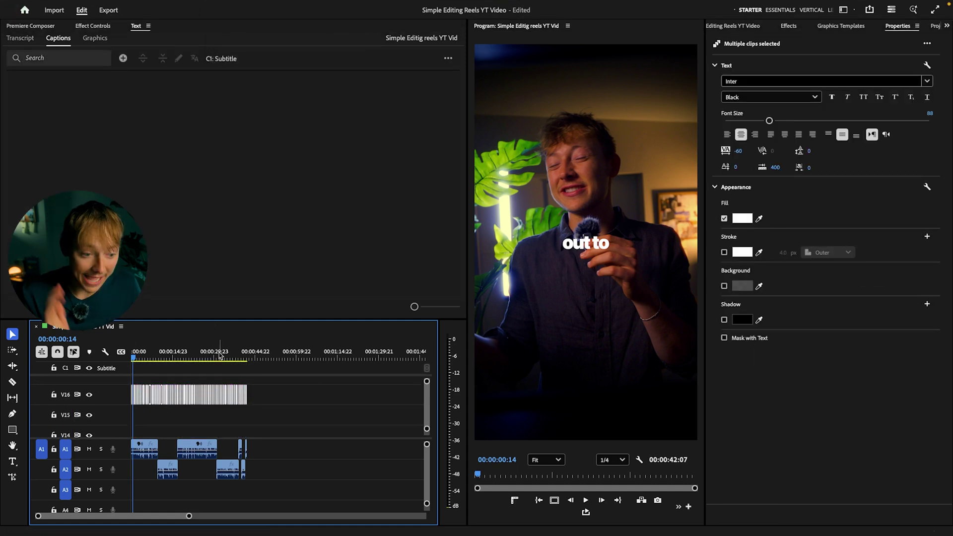
mouse_move(182, 402)
left_mouse_down()
mouse_move(289, 390)
mouse_move(103, 411)
mouse_move(402, 406)
mouse_move(191, 401)
left_mouse_up()
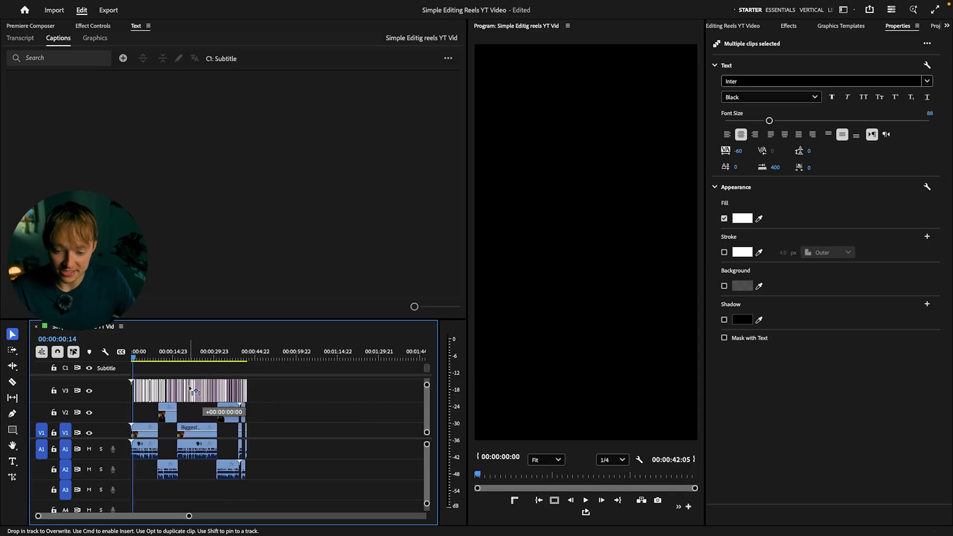
left_click_drag(194, 393, 193, 392)
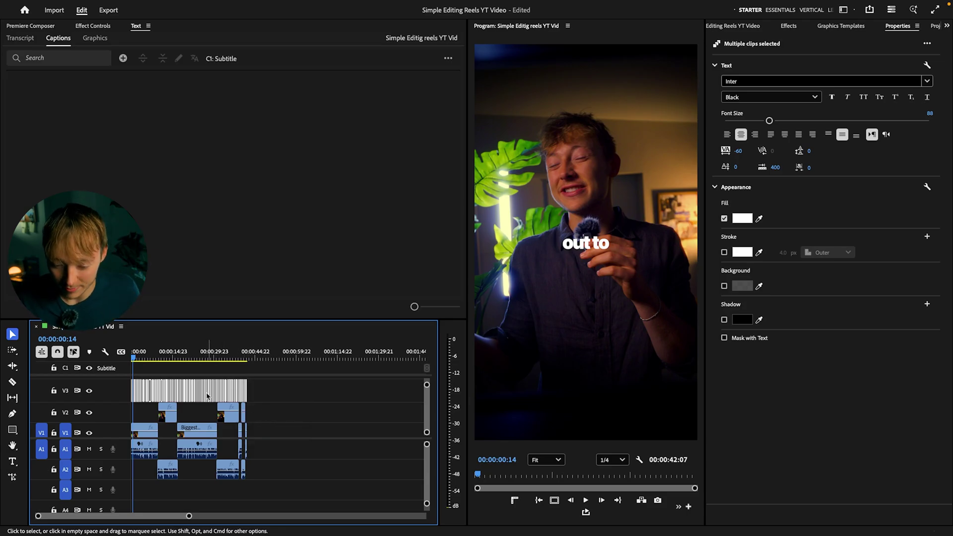
Step: Search the effects for "drop" and apply the TR - Drop Shadow preset from TR - Free Presets to all caption graphics on V3
left_click(789, 26)
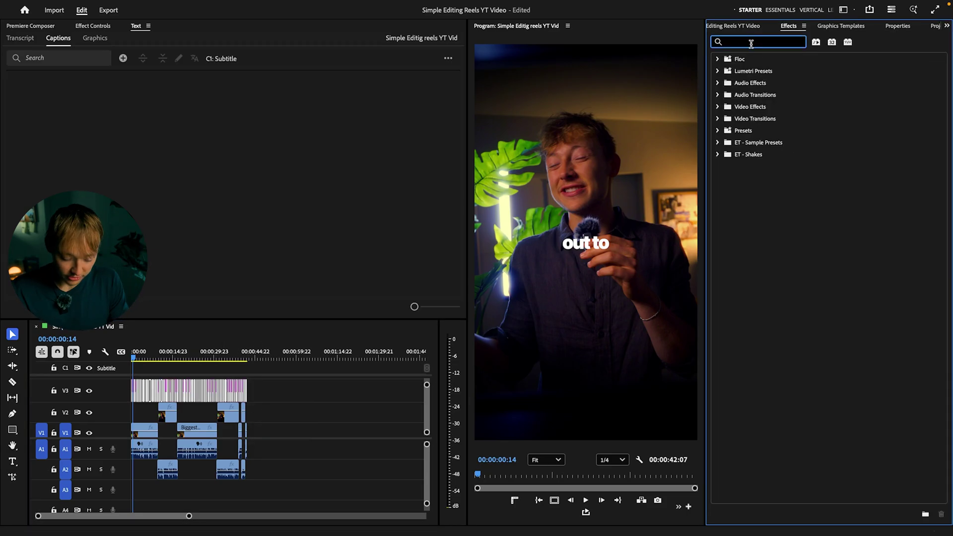
type("drop")
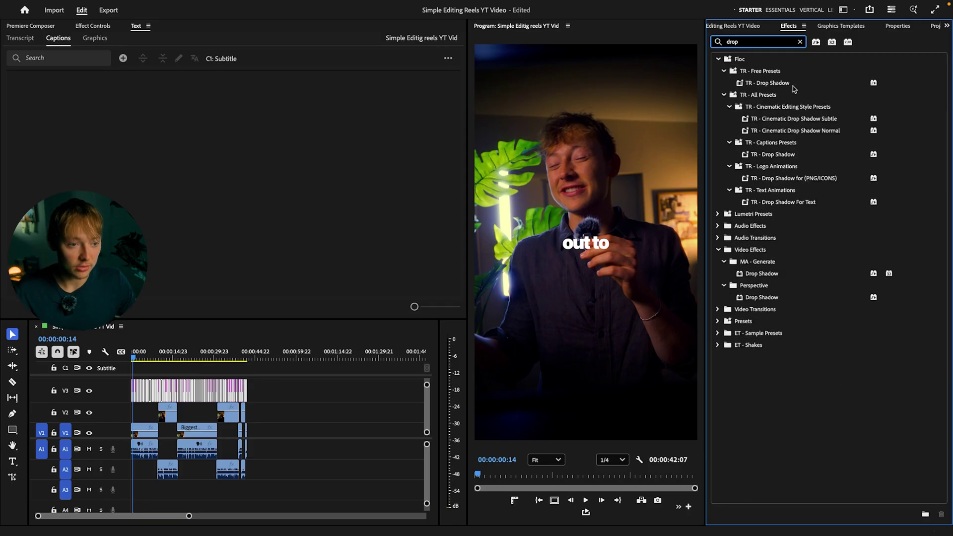
left_click_drag(795, 89, 205, 394)
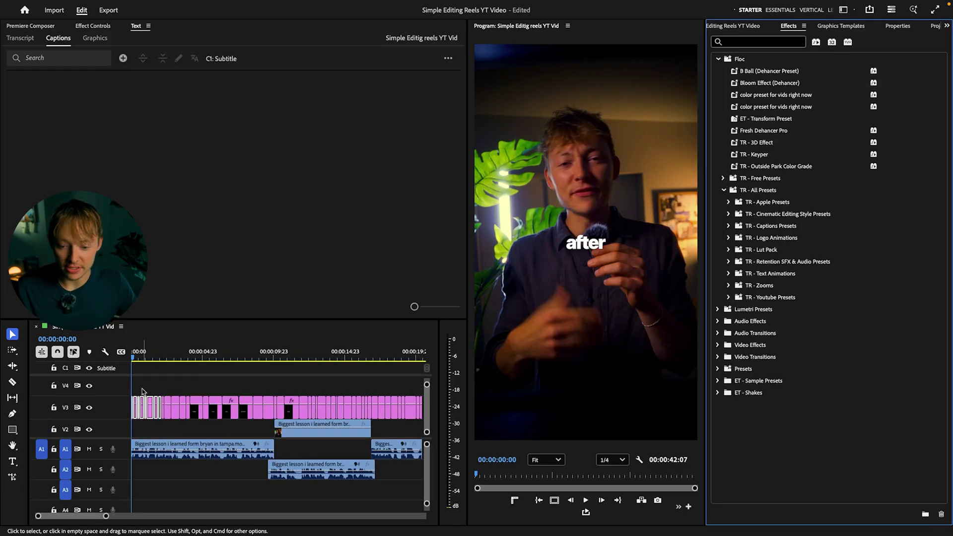
Step: Apply the TR - Appear Up preset from TR - Captions Presets to the selected opening caption graphics on V3
key("=")
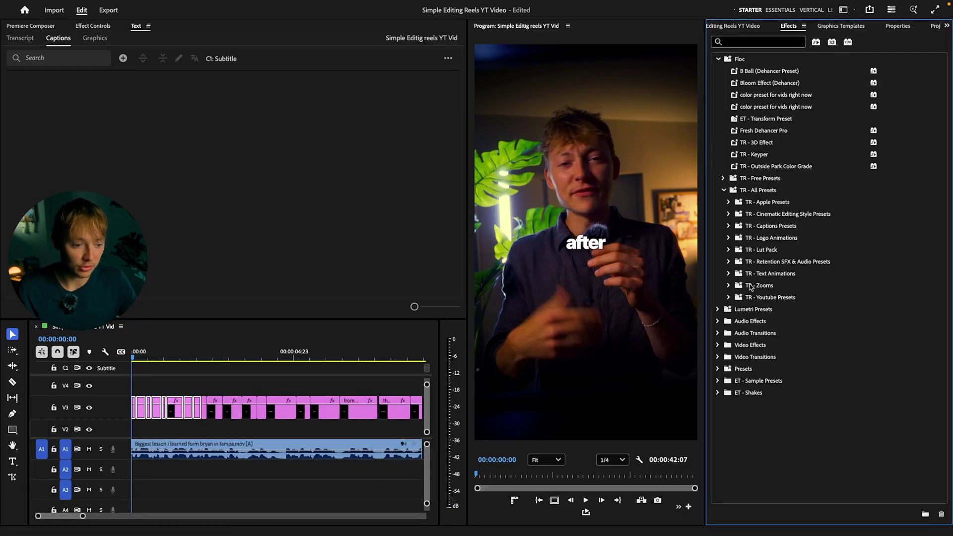
left_click(728, 226)
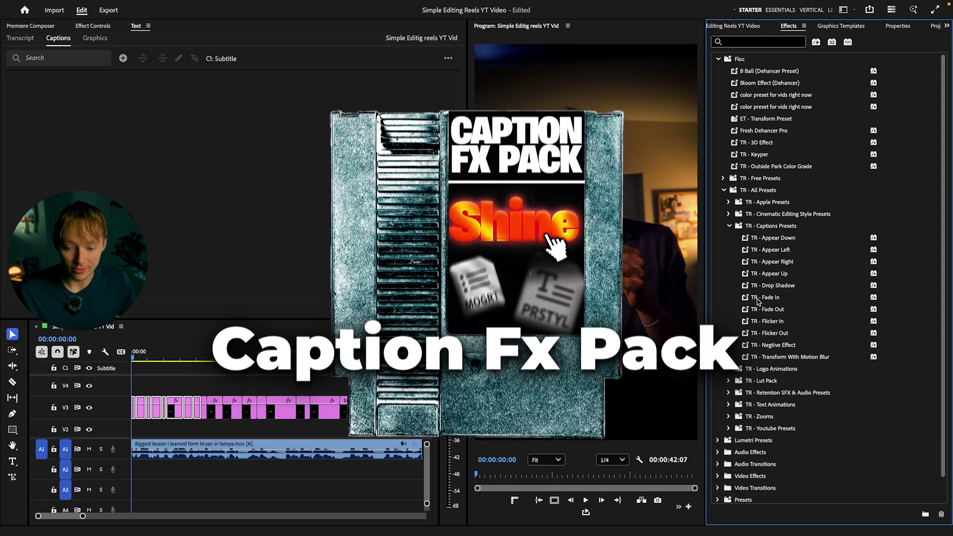
left_click_drag(796, 273, 746, 287)
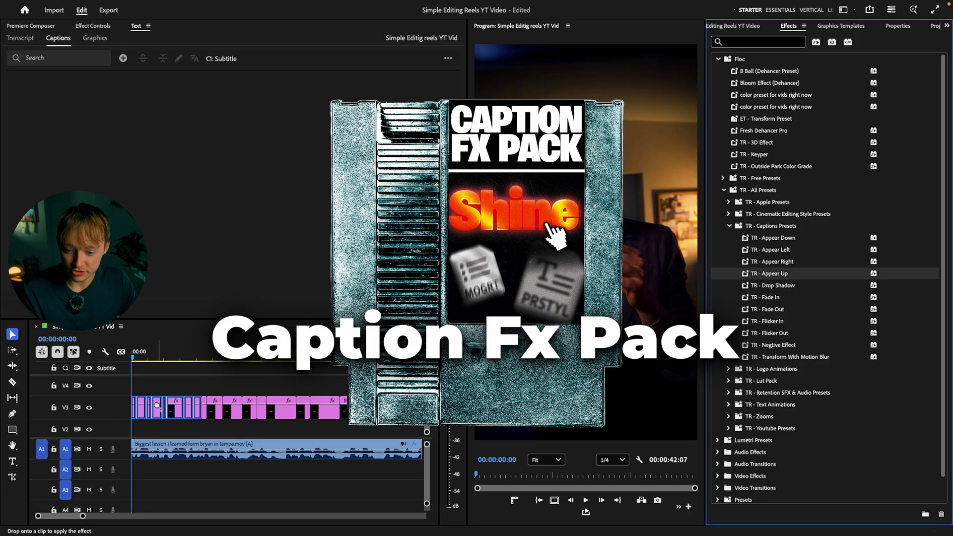
left_click_drag(157, 405, 157, 405)
Step: Play the opening captions up to "millionaire" to review their upward entrance animation
key("space")
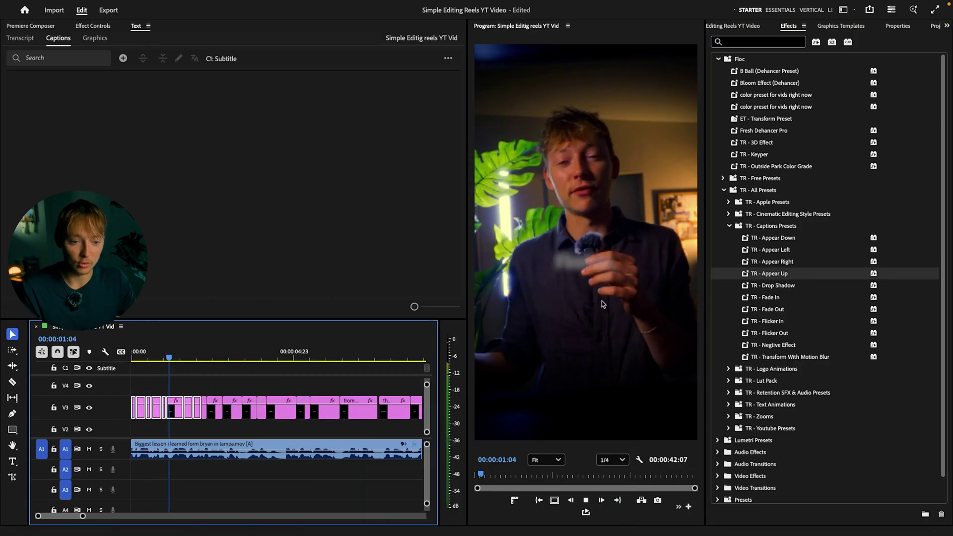
scroll(262, 389, "down", 3)
key("space")
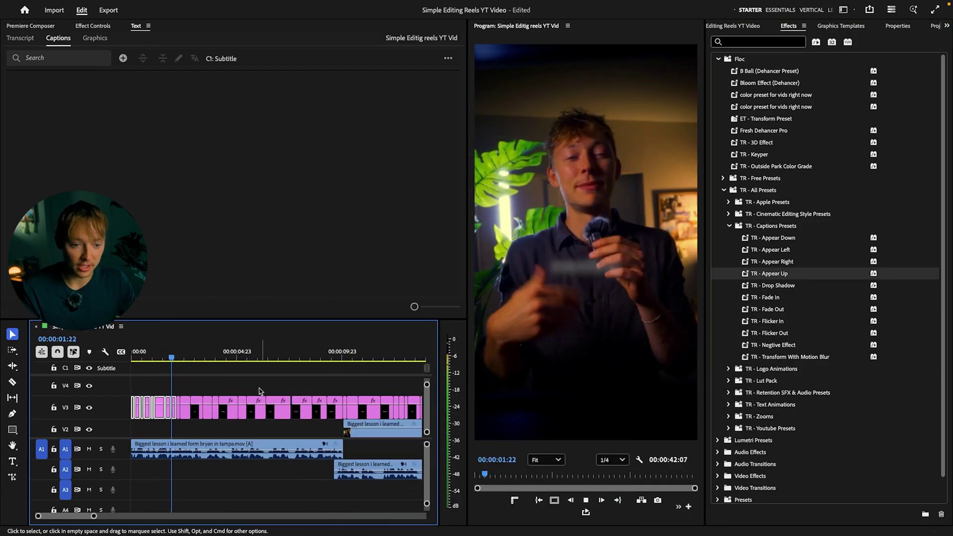
key("space")
scroll(204, 402, "up", 5)
key("space")
Step: Apply the TR - Negtive Effect preset to the group of V3 captions starting at "millionaire"
scroll(292, 386, "up", 3)
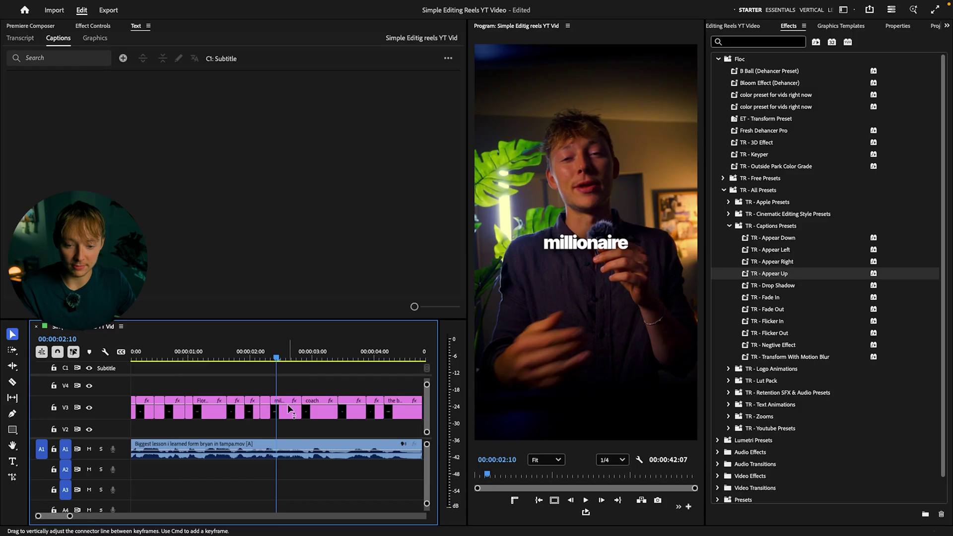
left_click_drag(287, 391, 392, 404)
key("minus")
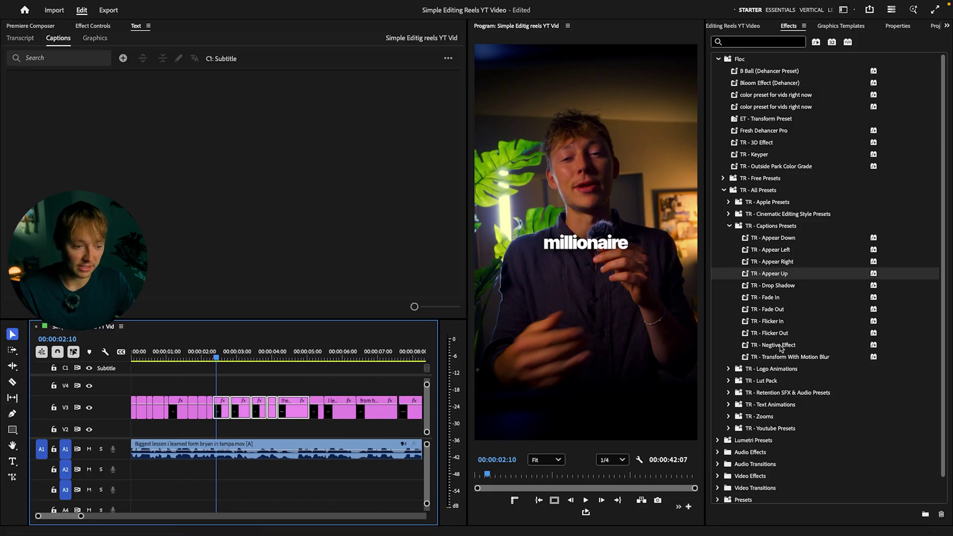
left_click_drag(779, 345, 237, 409)
Step: Play the sequence from the start to review both caption effects, and check the caption about six seconds in
left_click(131, 352)
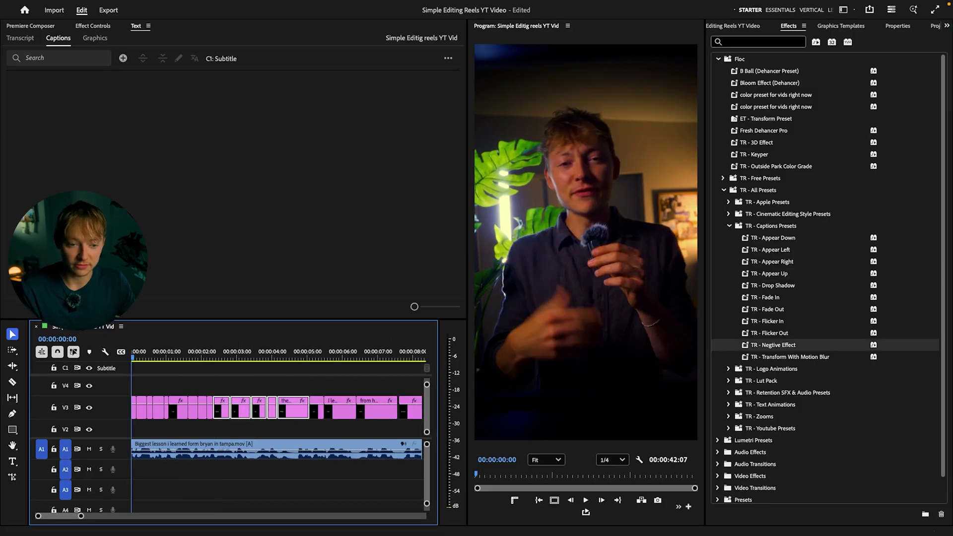
key("space")
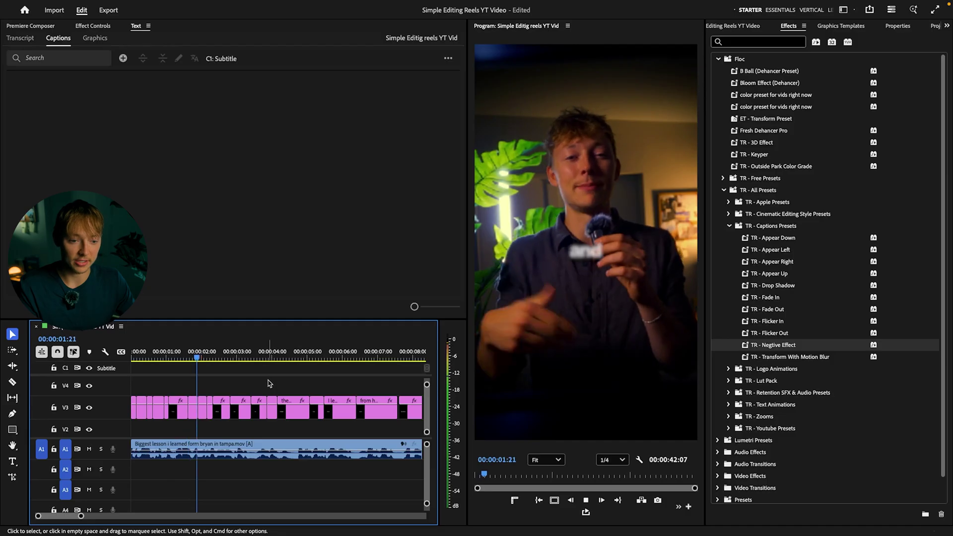
key("space")
key("minus")
key("minus")
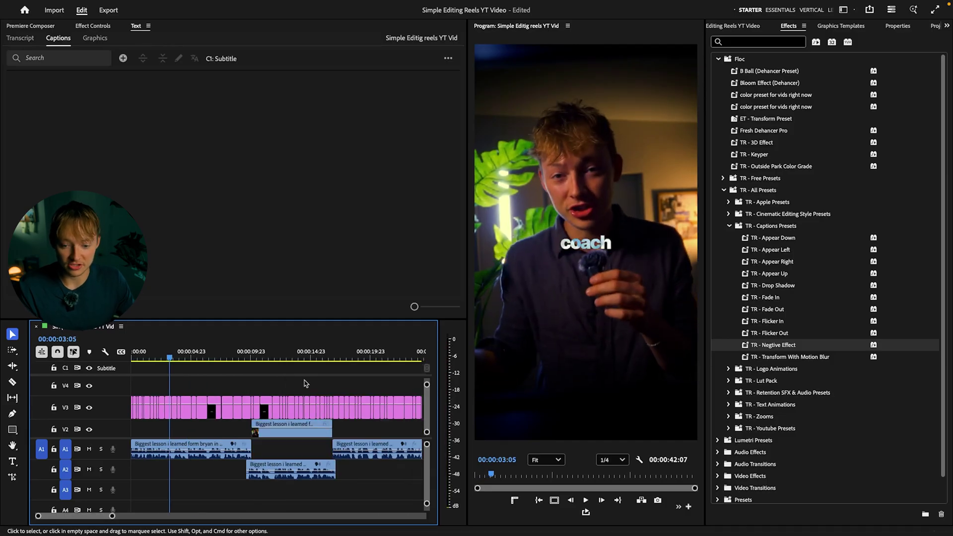
key("minus")
left_click(178, 358)
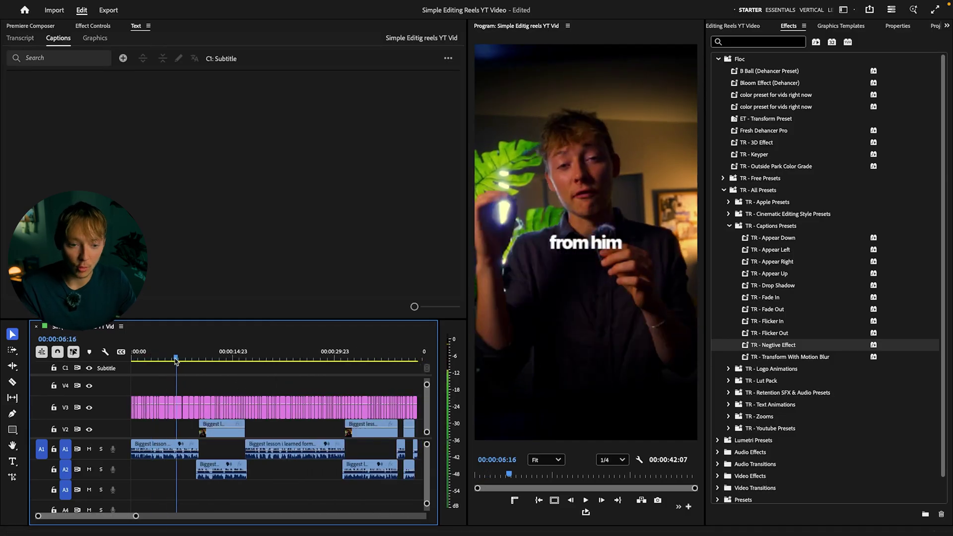